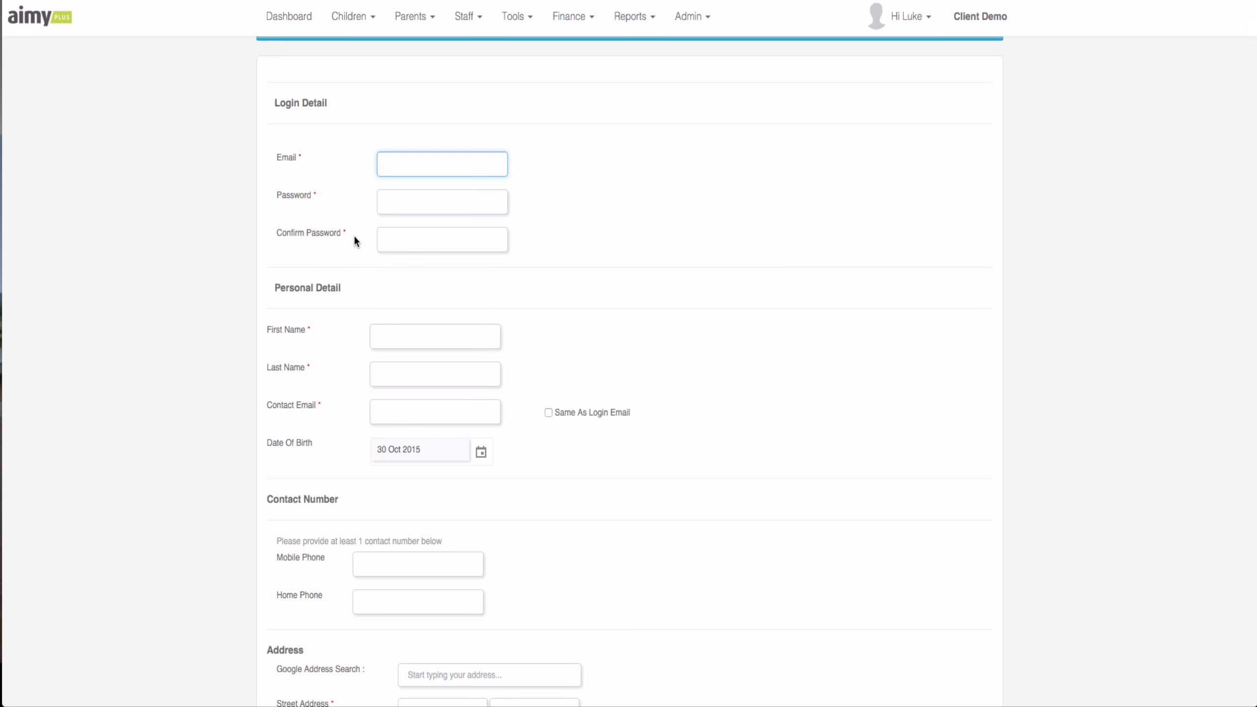
- Review the new staff form and dismiss the autofill suggestion on the login email field
scroll(354, 237, "down", 1)
scroll(355, 238, "up", 2)
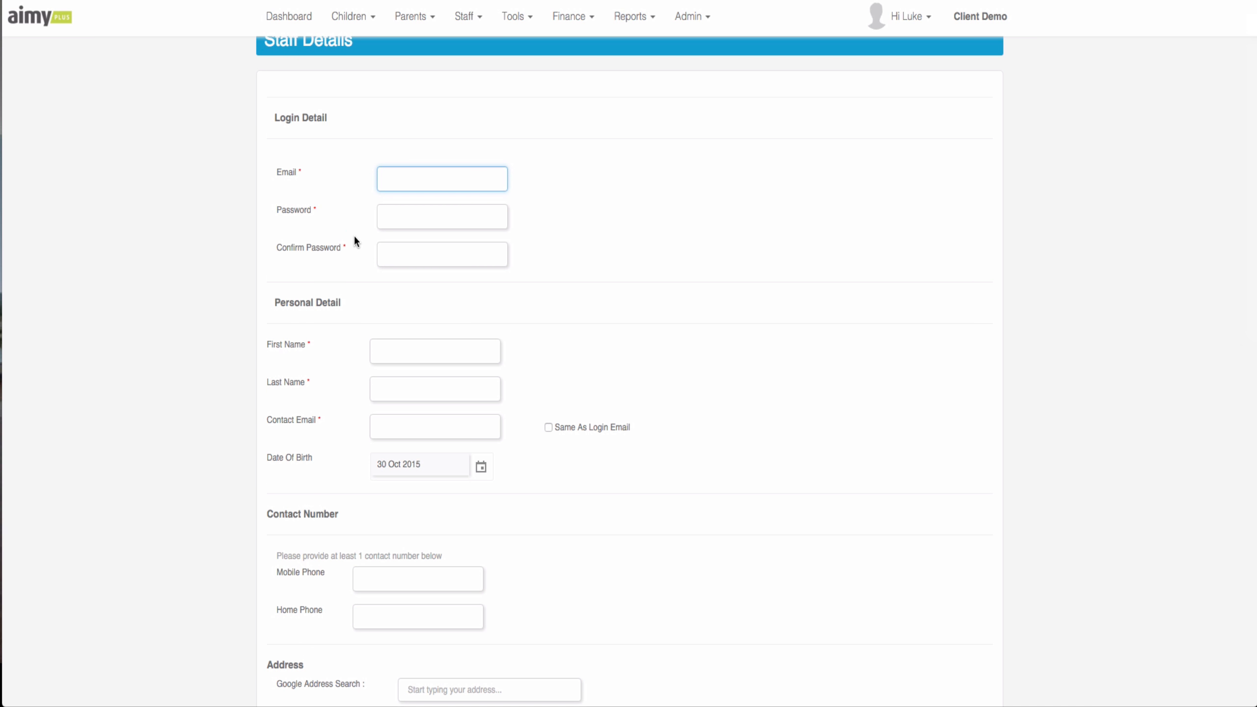
scroll(359, 218, "down", 1)
scroll(346, 208, "down", 1)
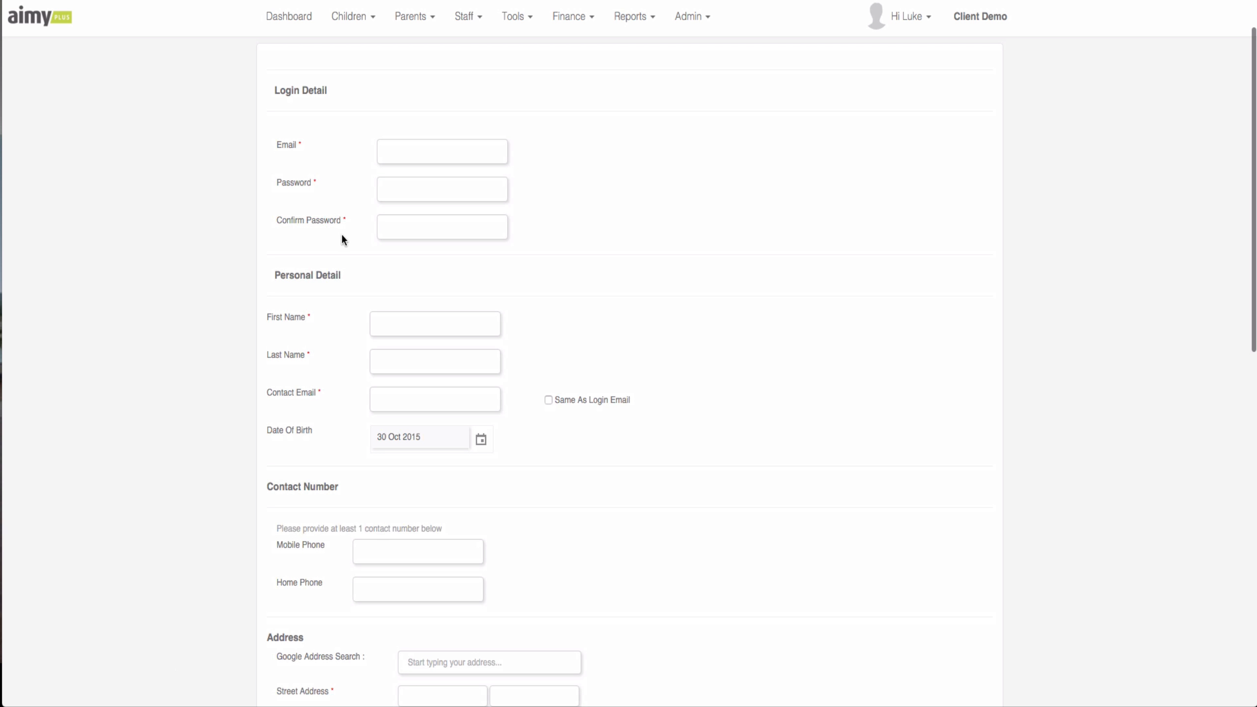
scroll(327, 208, "up", 1)
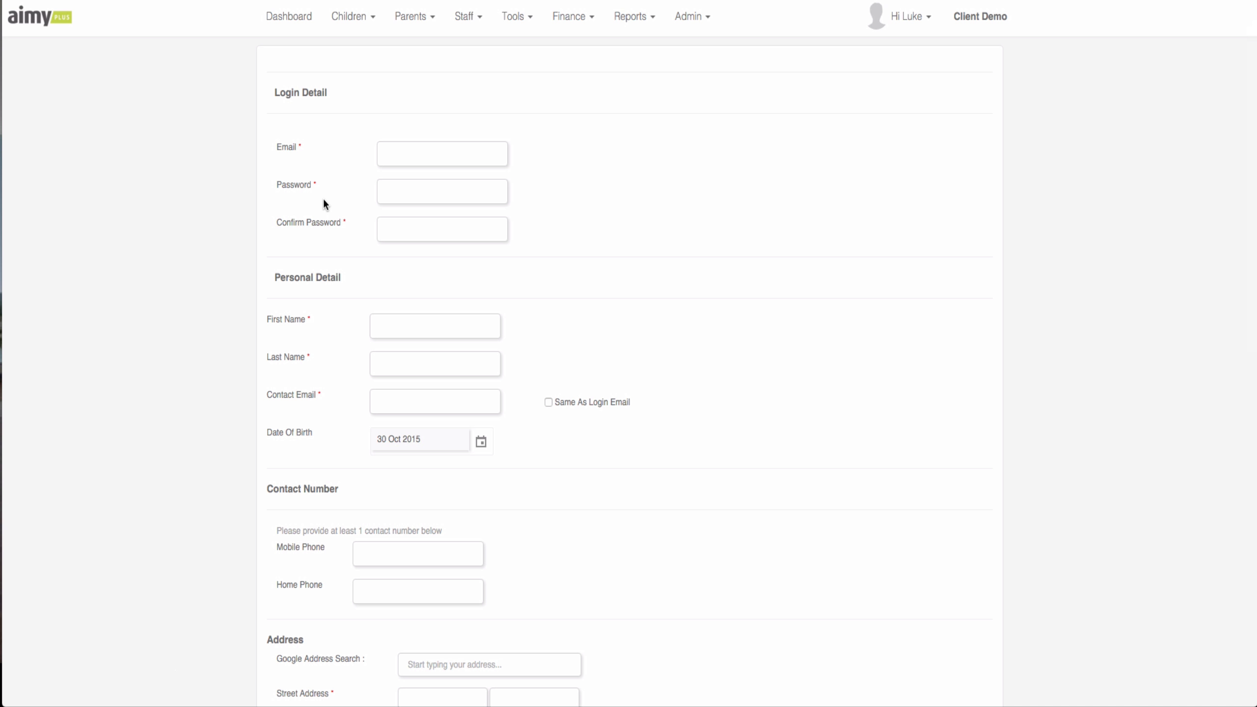
scroll(329, 288, "down", 4)
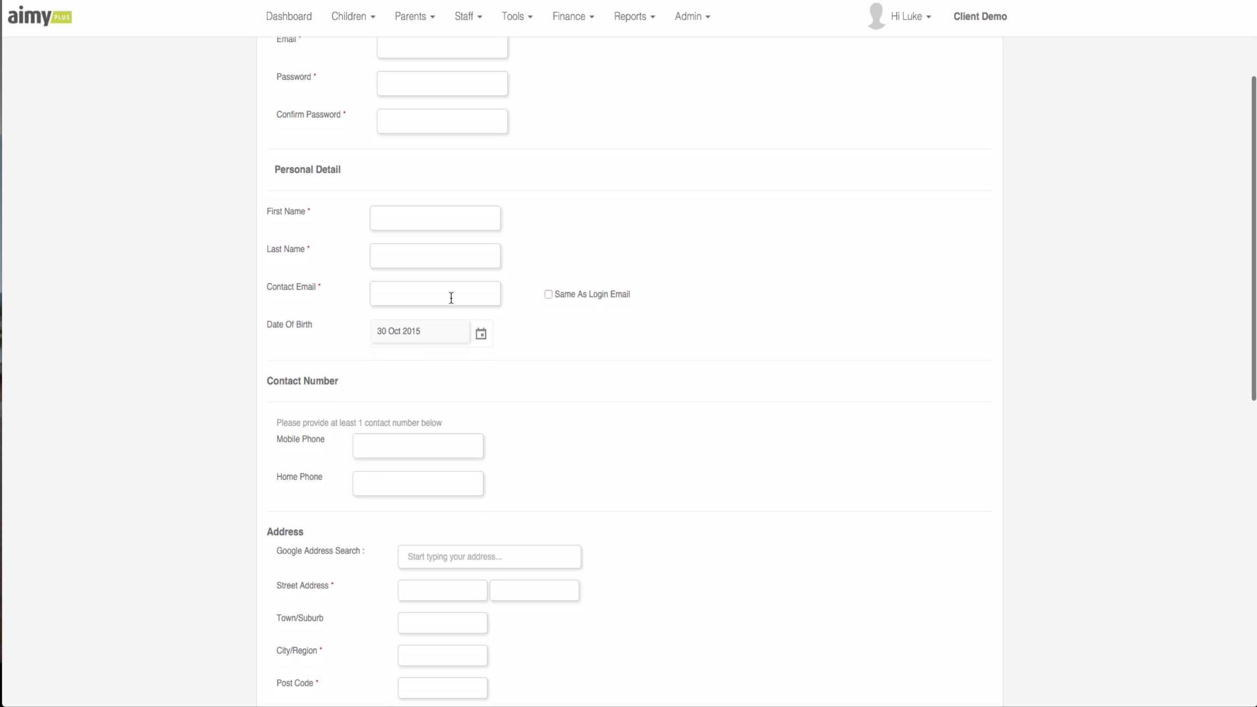
scroll(451, 297, "up", 1)
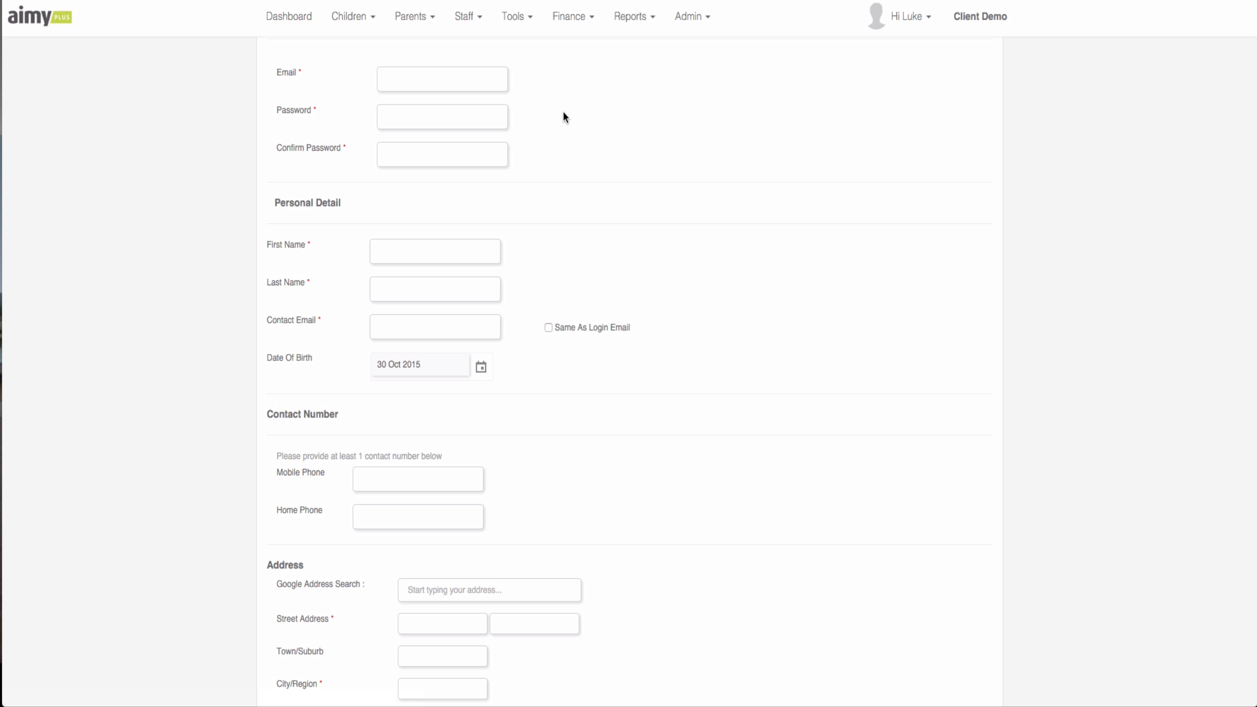
left_click(452, 79)
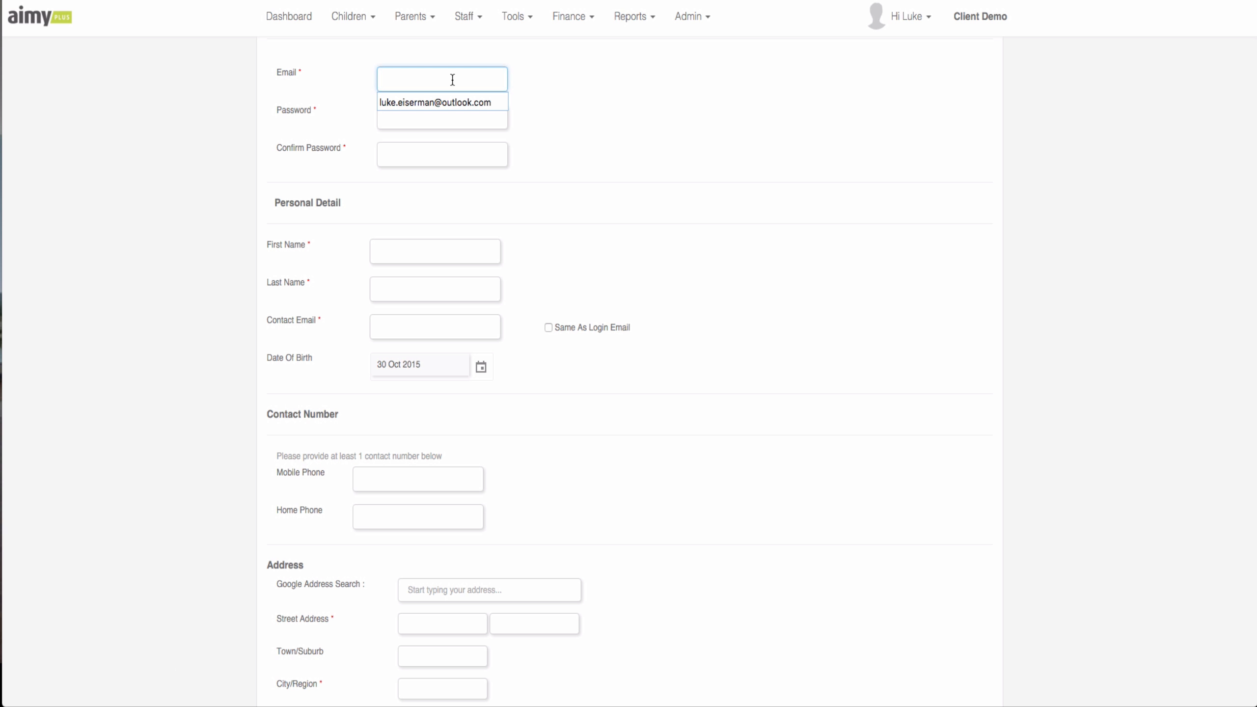
left_click(579, 77)
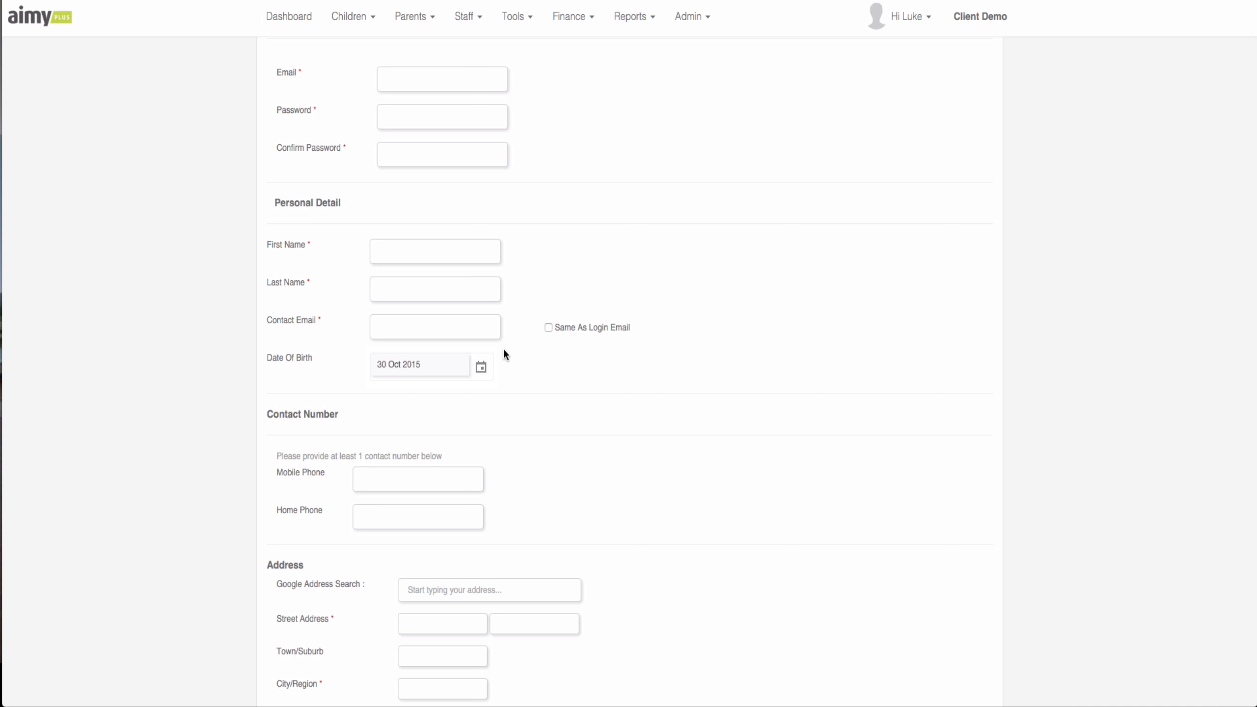
scroll(503, 349, "down", 3)
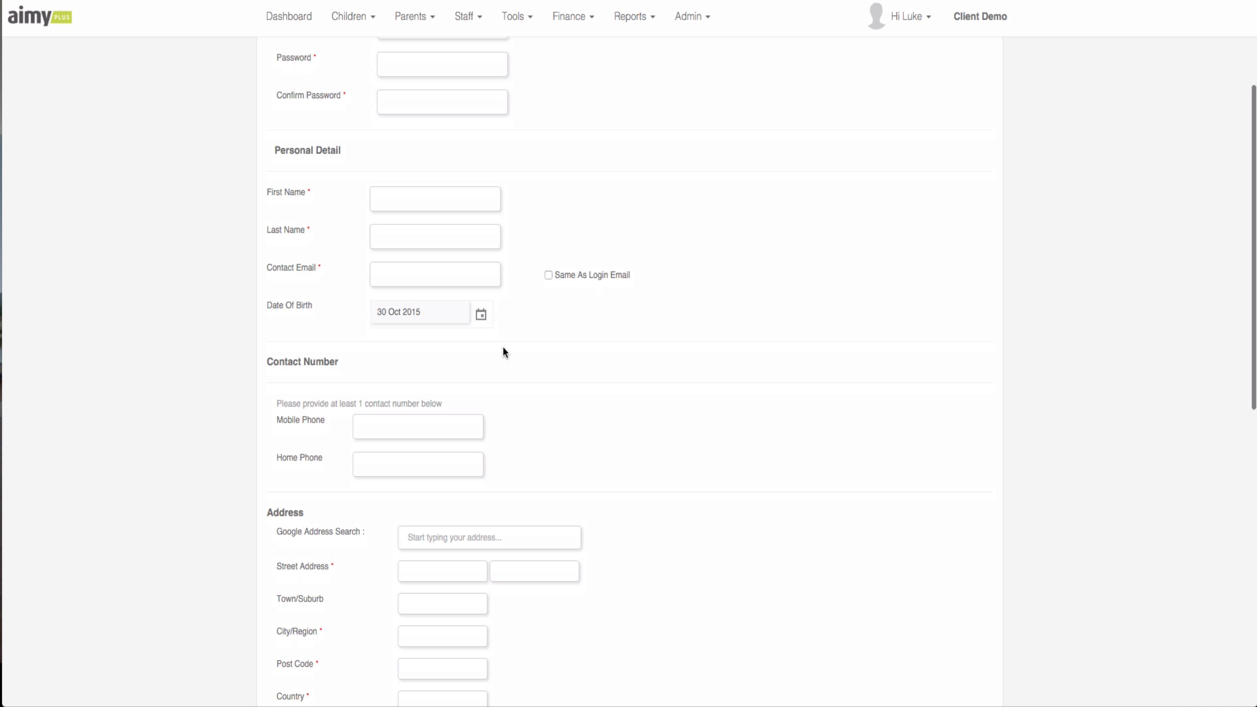
scroll(469, 325, "down", 5)
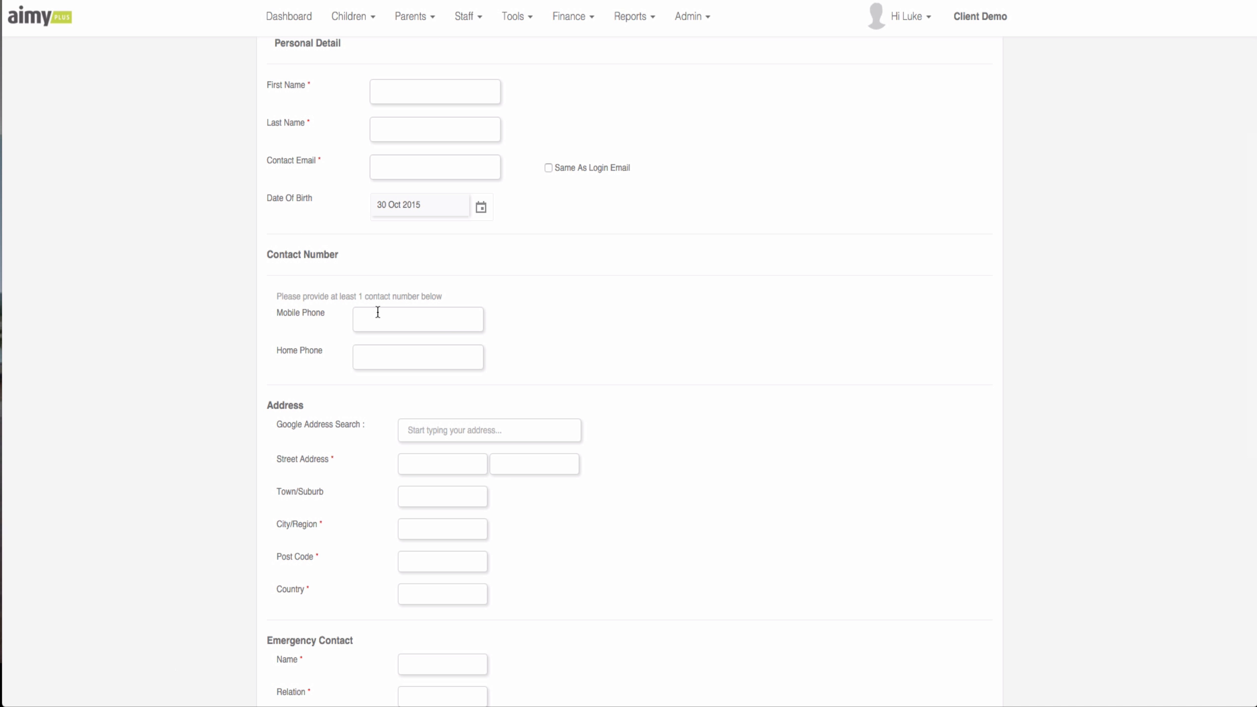
scroll(391, 342, "down", 2)
scroll(391, 348, "down", 3)
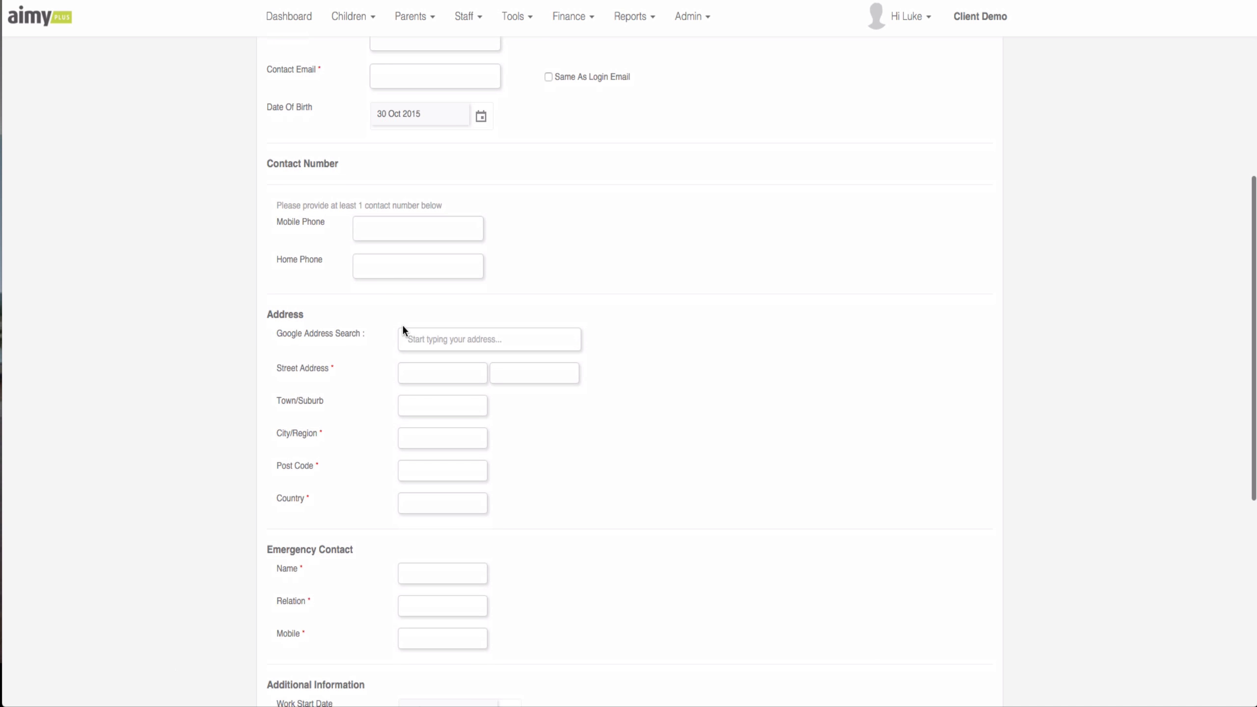
left_click(443, 341)
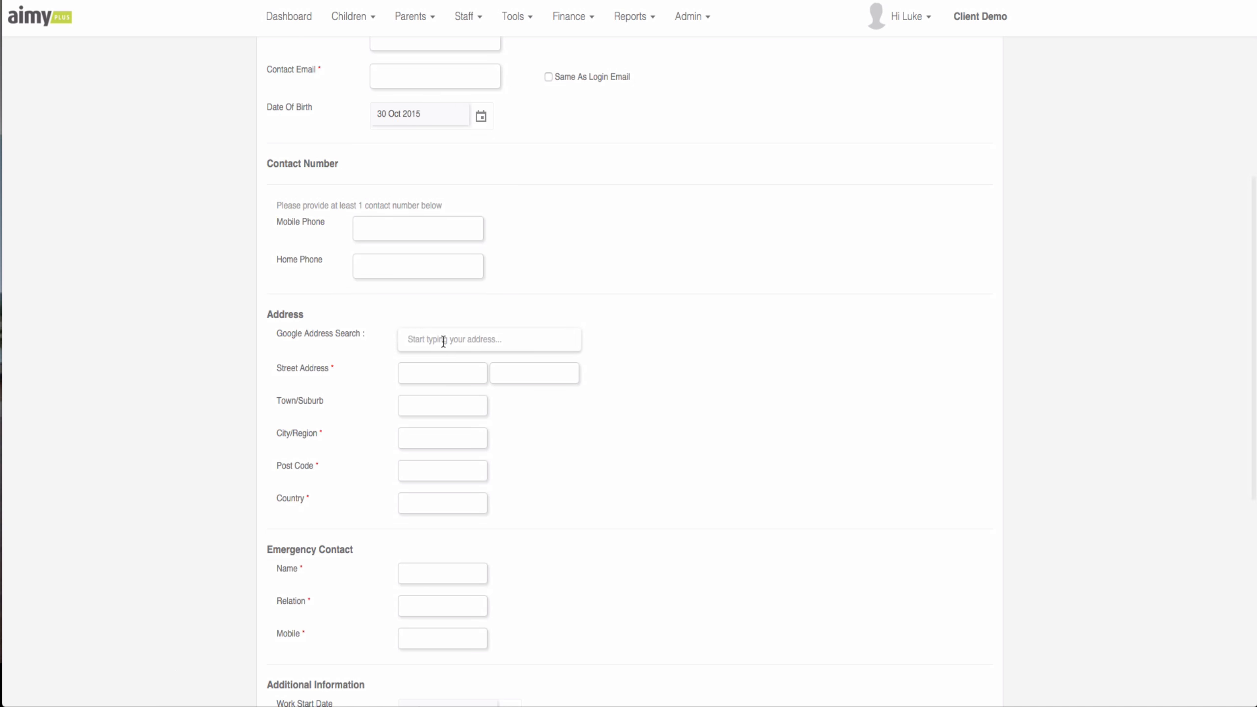
type("123")
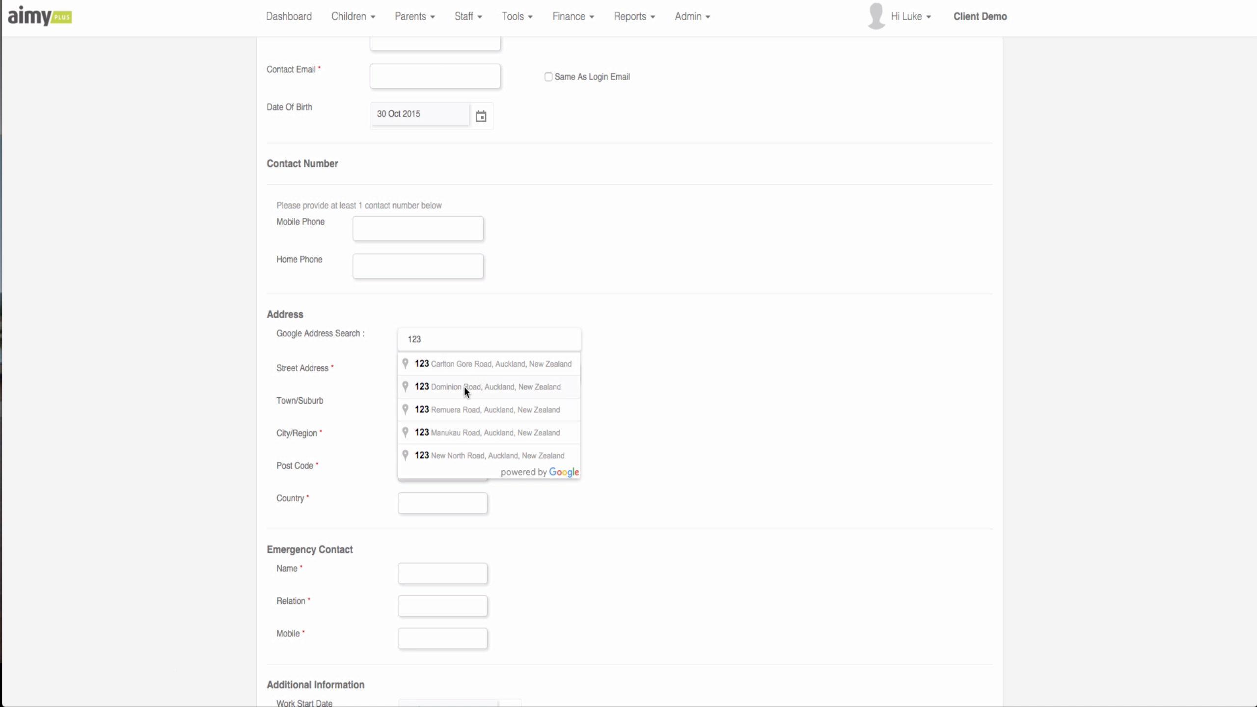
left_click(464, 387)
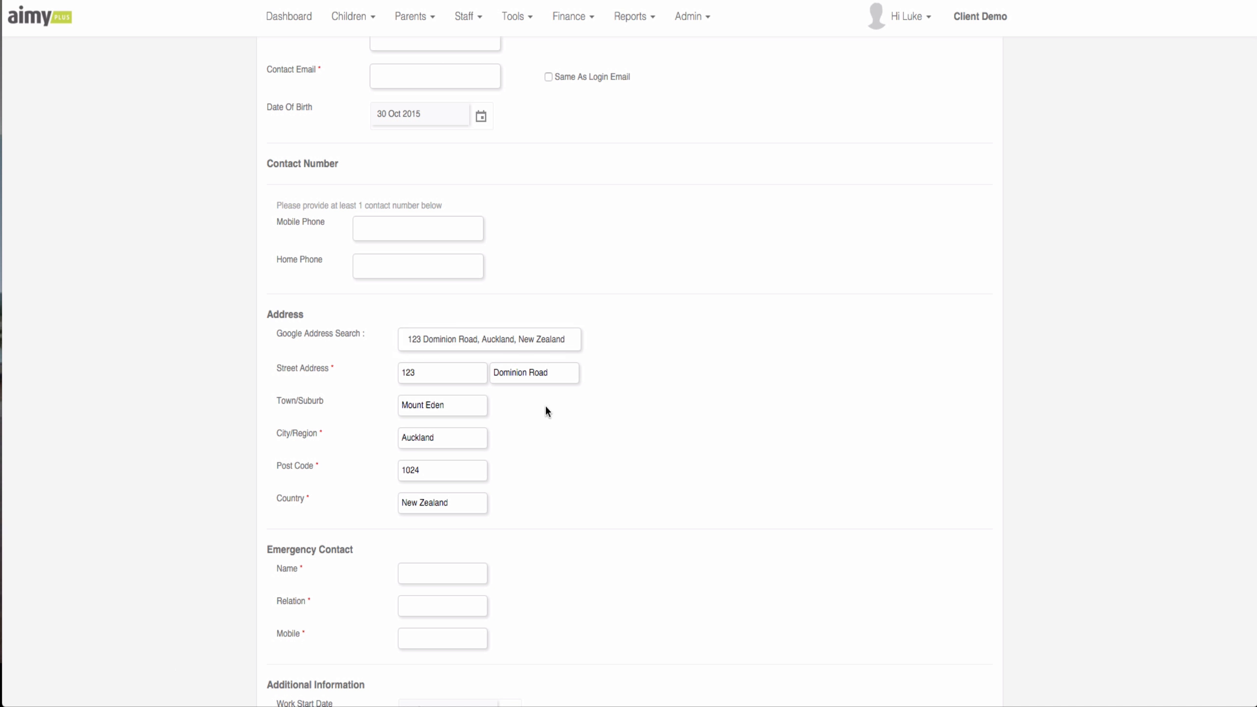
scroll(587, 411, "down", 5)
scroll(585, 414, "down", 4)
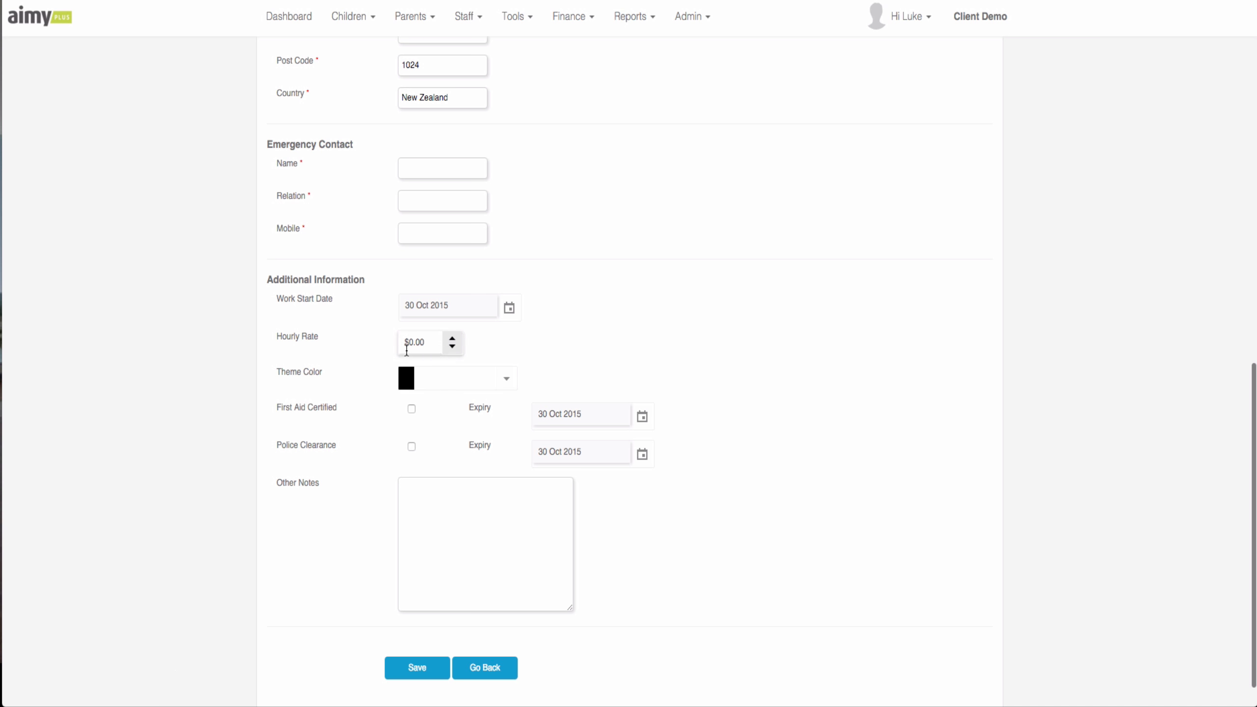
- Pick a bright red in the Theme Color picker and apply it
left_click(505, 378)
left_click(494, 489)
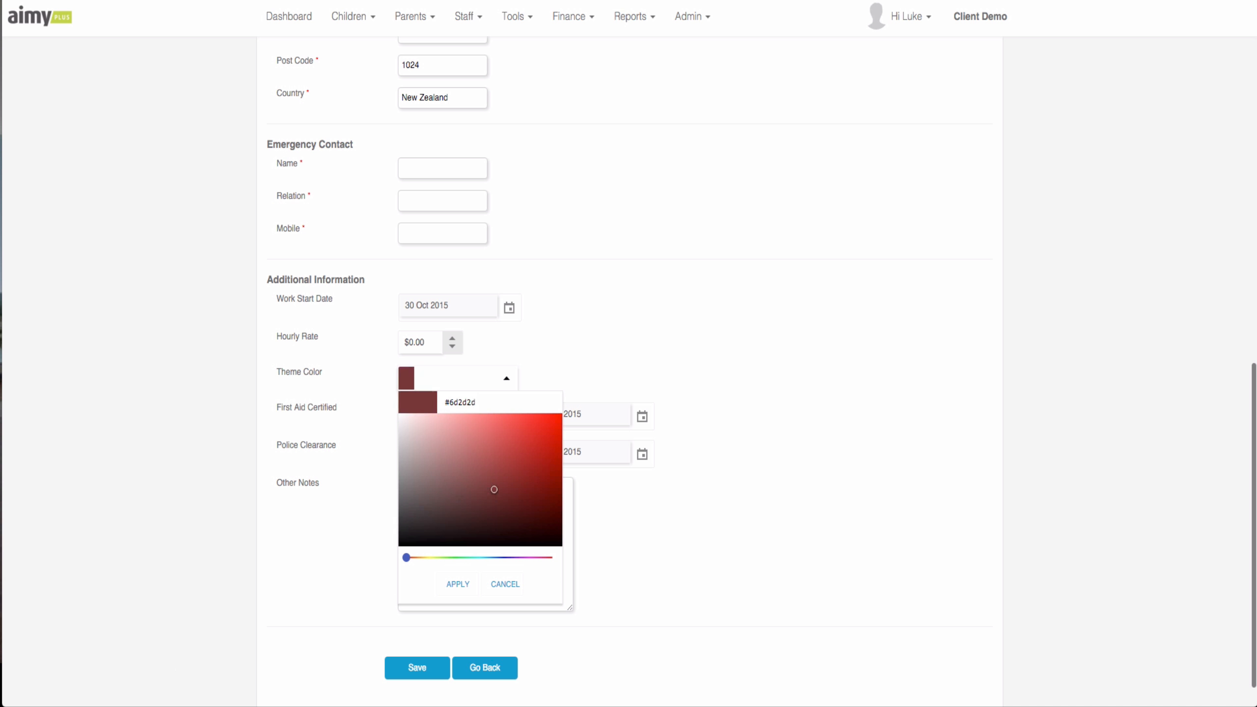
left_click(558, 417)
left_click(458, 584)
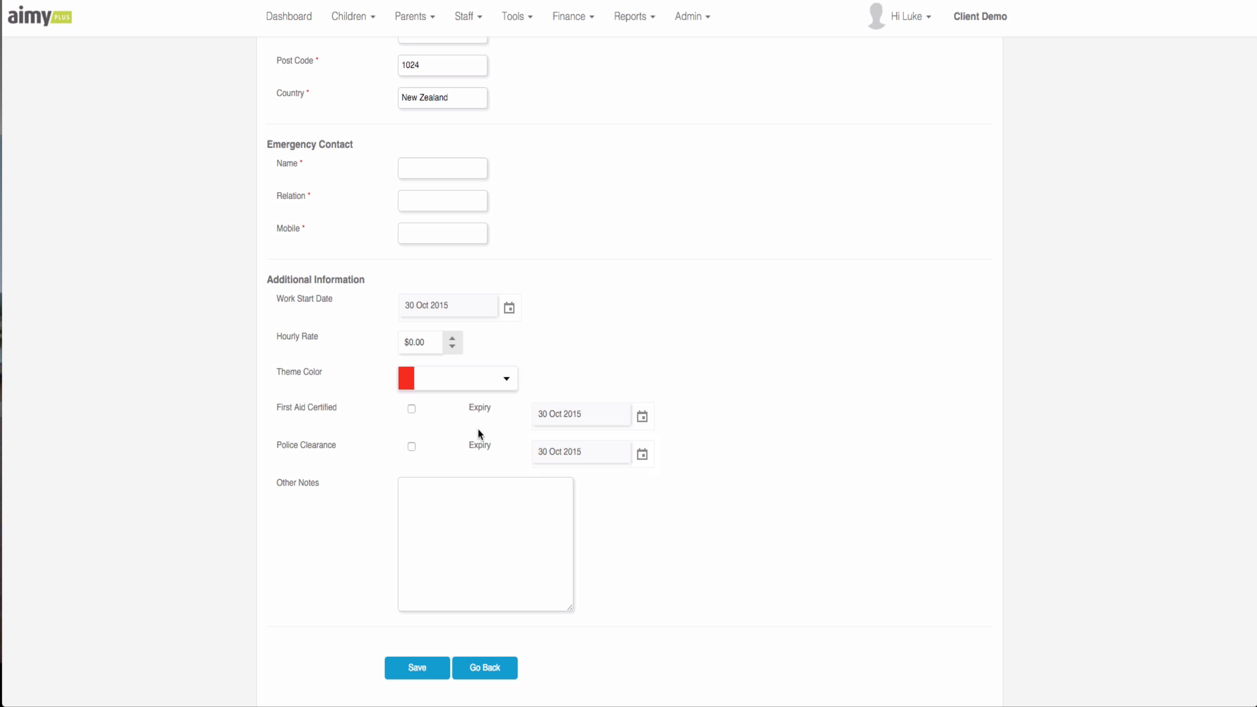
scroll(517, 520, "down", 1)
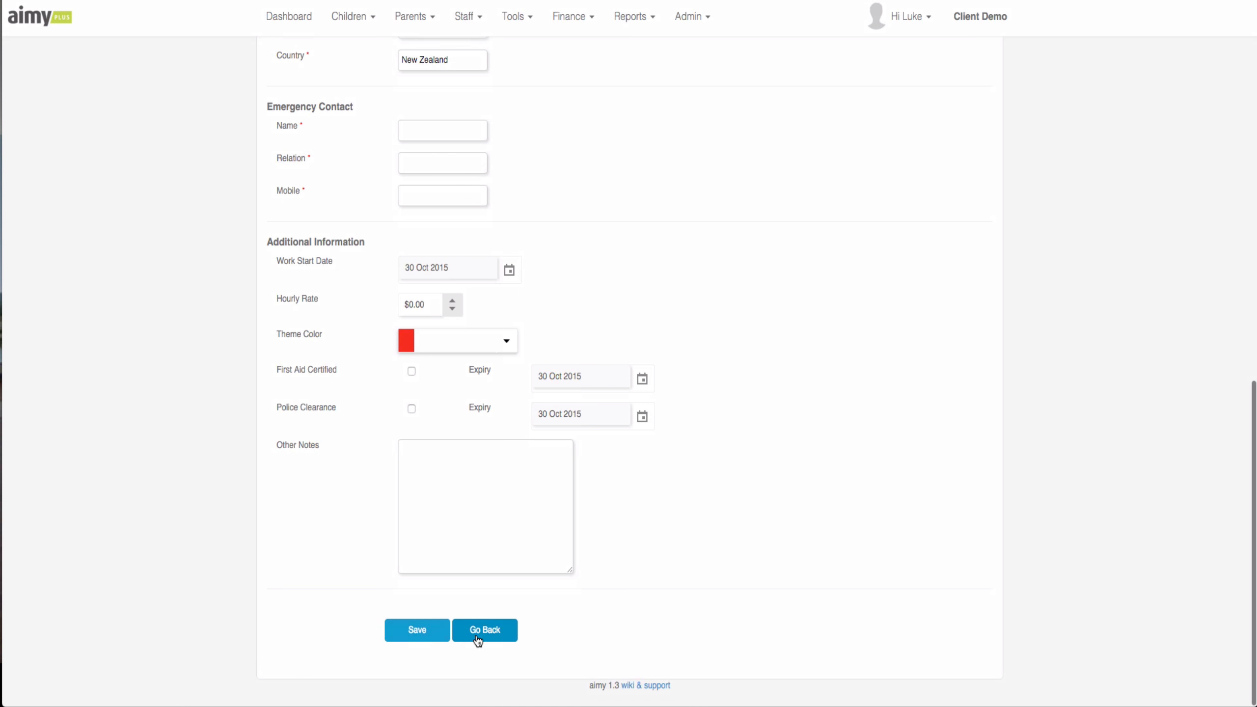
- Go back to Staff Management and open PERMISSION for the first staff row
left_click(490, 641)
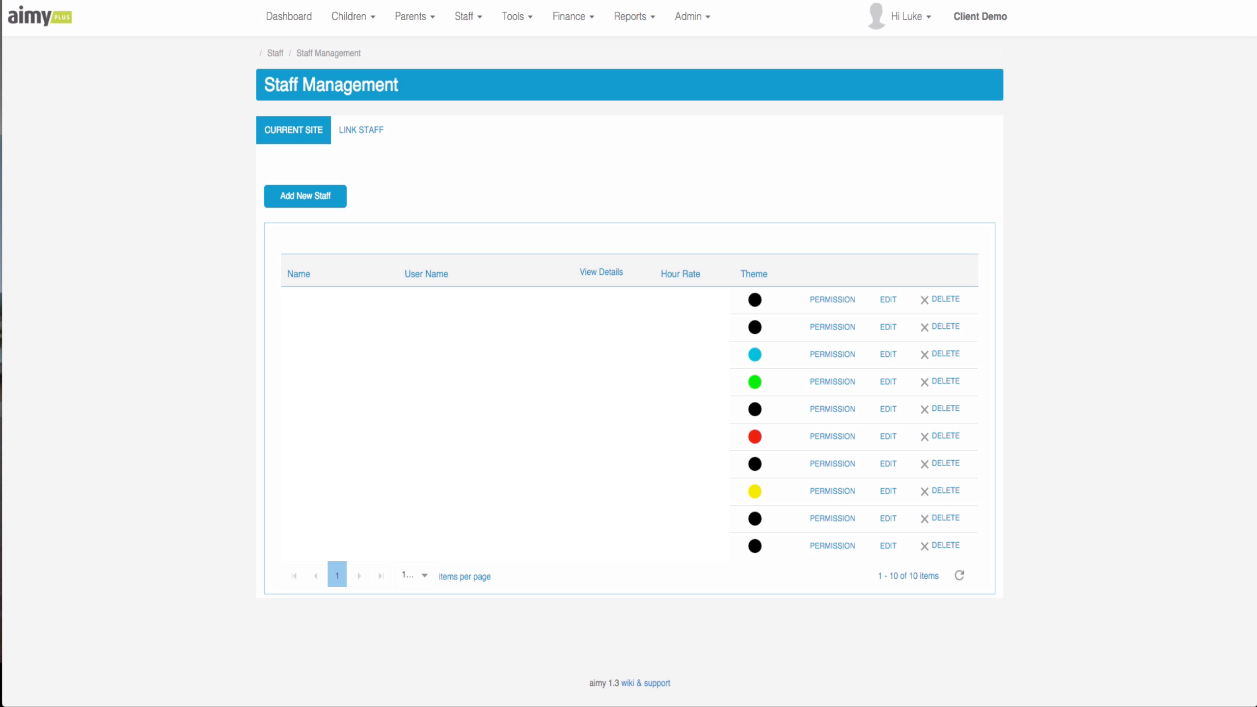
left_click(831, 310)
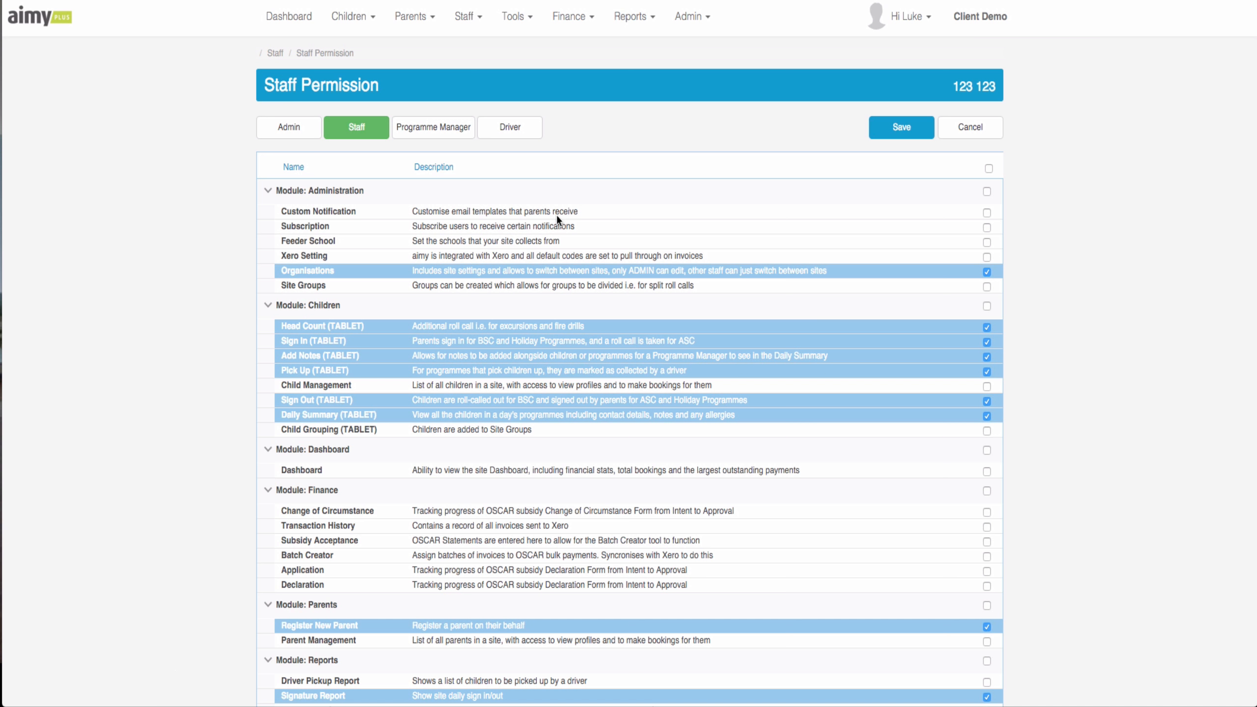
- Try the Admin full-access role, then switch the role back to Staff
scroll(478, 242, "down", 10)
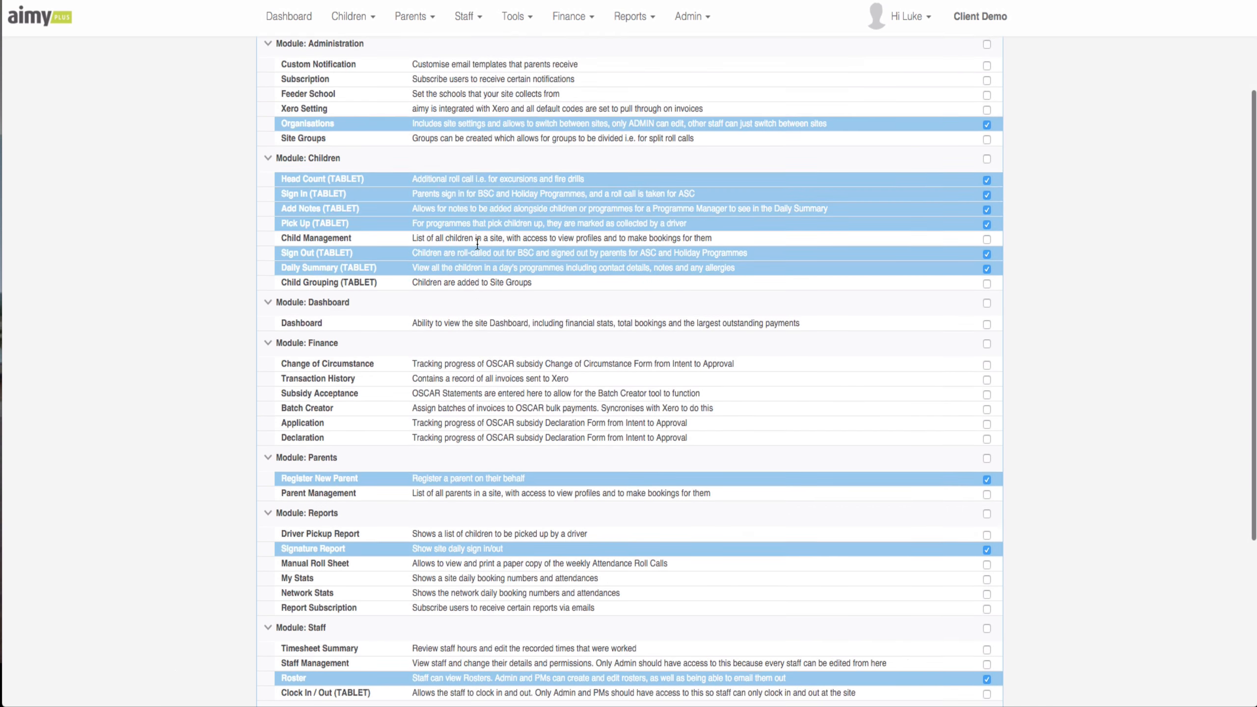
scroll(479, 246, "up", 10)
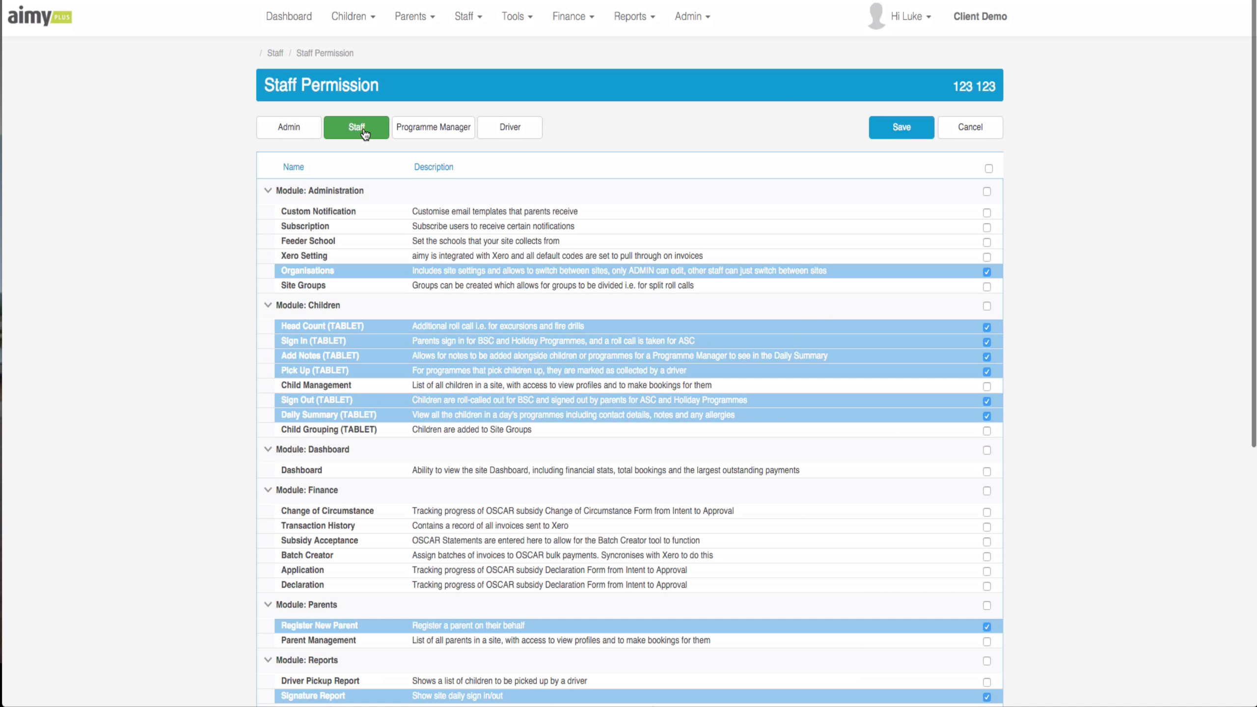
left_click(298, 139)
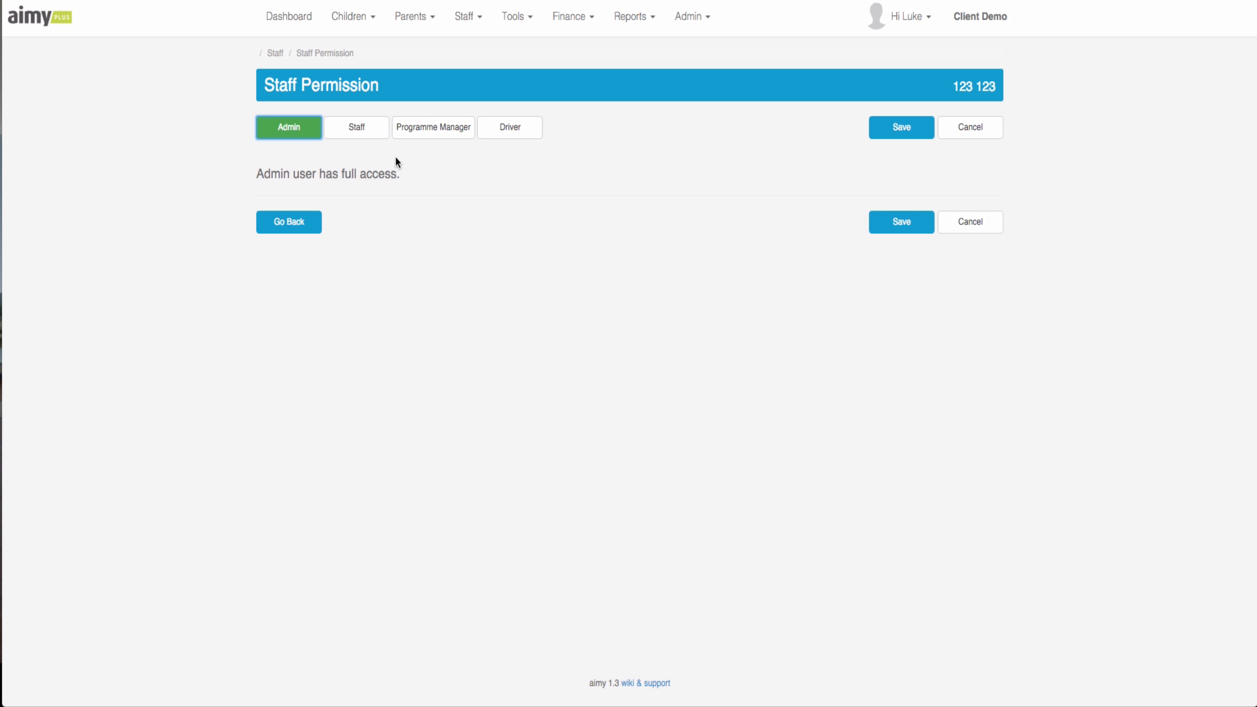
left_click(375, 137)
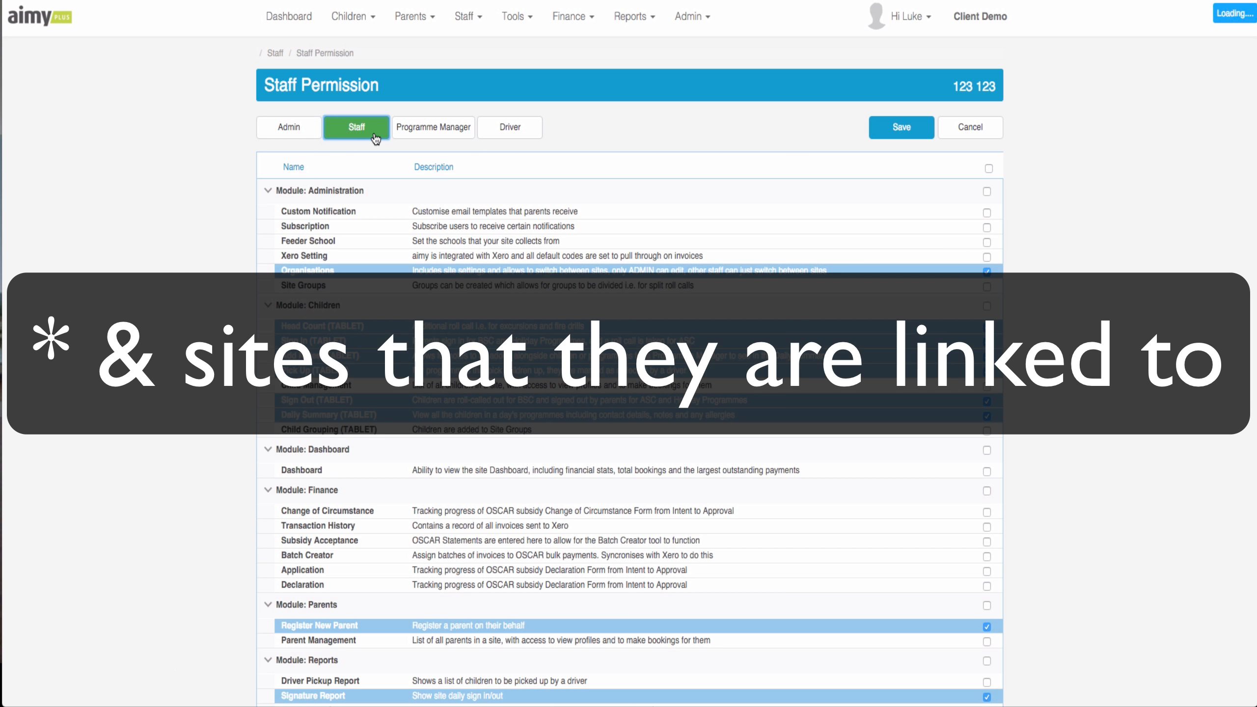
- Tick then untick Change of Circumstance, Transaction History and Subsidy Acceptance, leaving Finance unticked
scroll(507, 491, "down", 7)
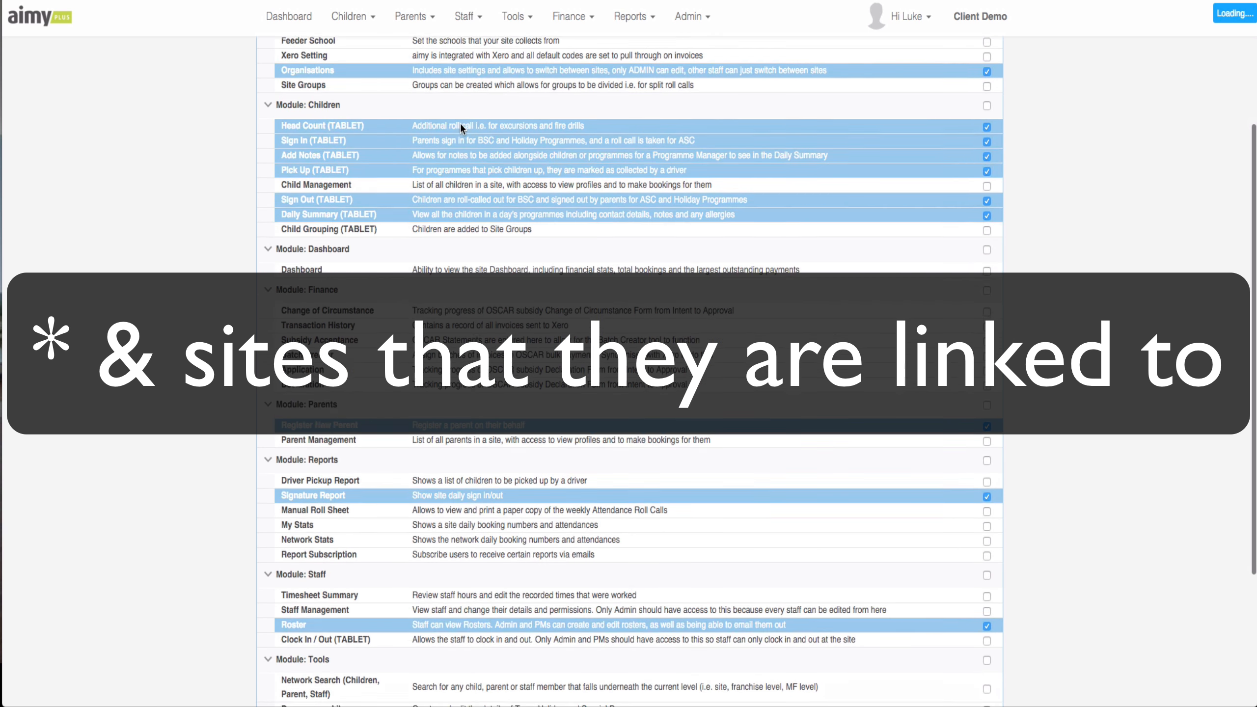
left_click(988, 171)
left_click(987, 185)
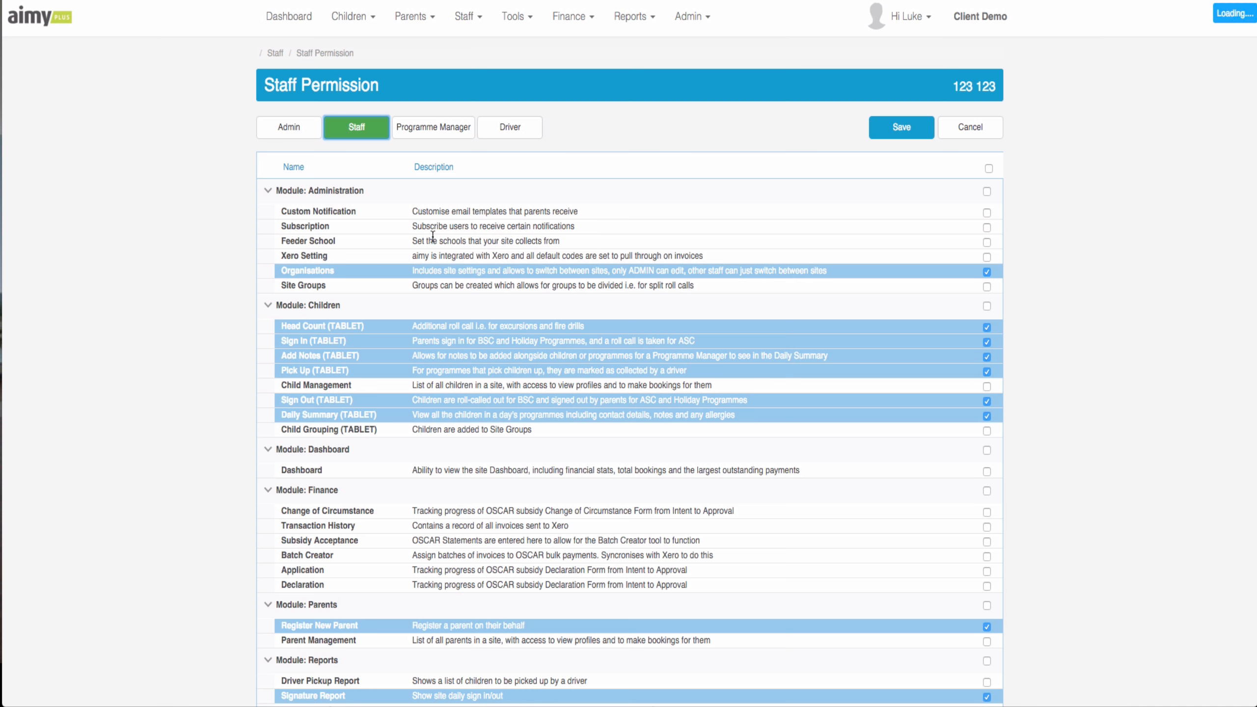
scroll(460, 126, "down", 4)
scroll(460, 124, "down", 3)
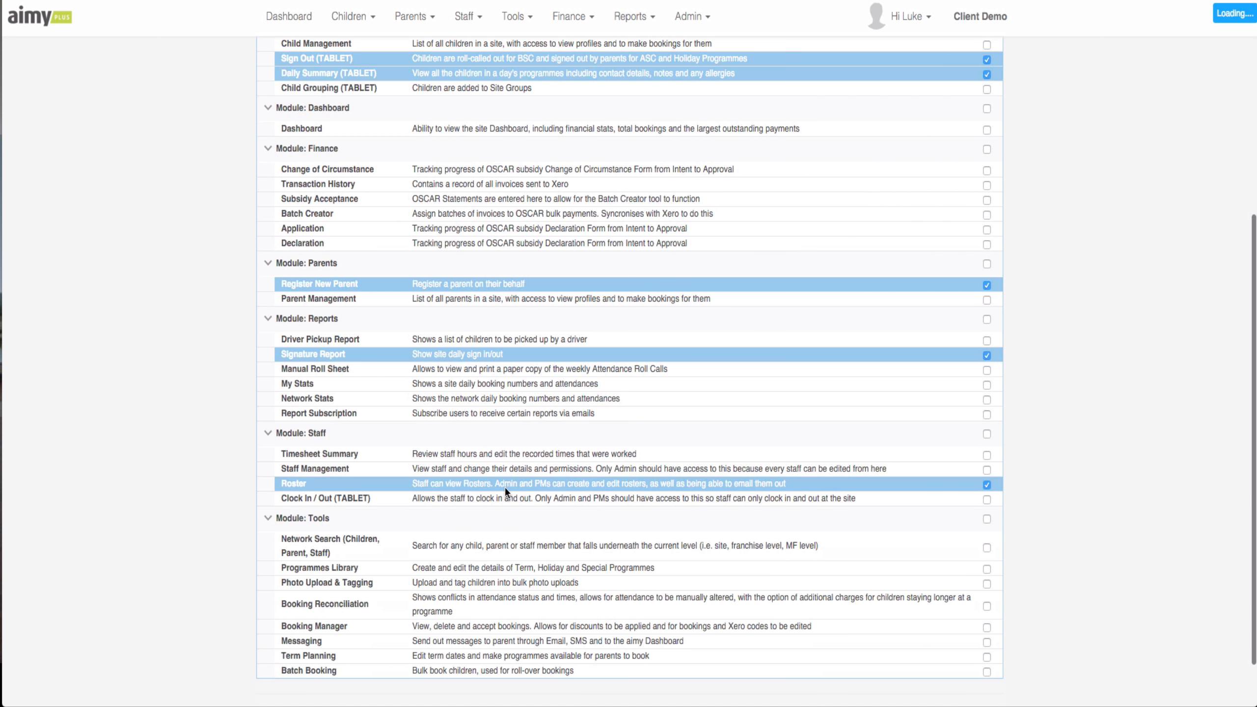
left_click(987, 170)
left_click(987, 185)
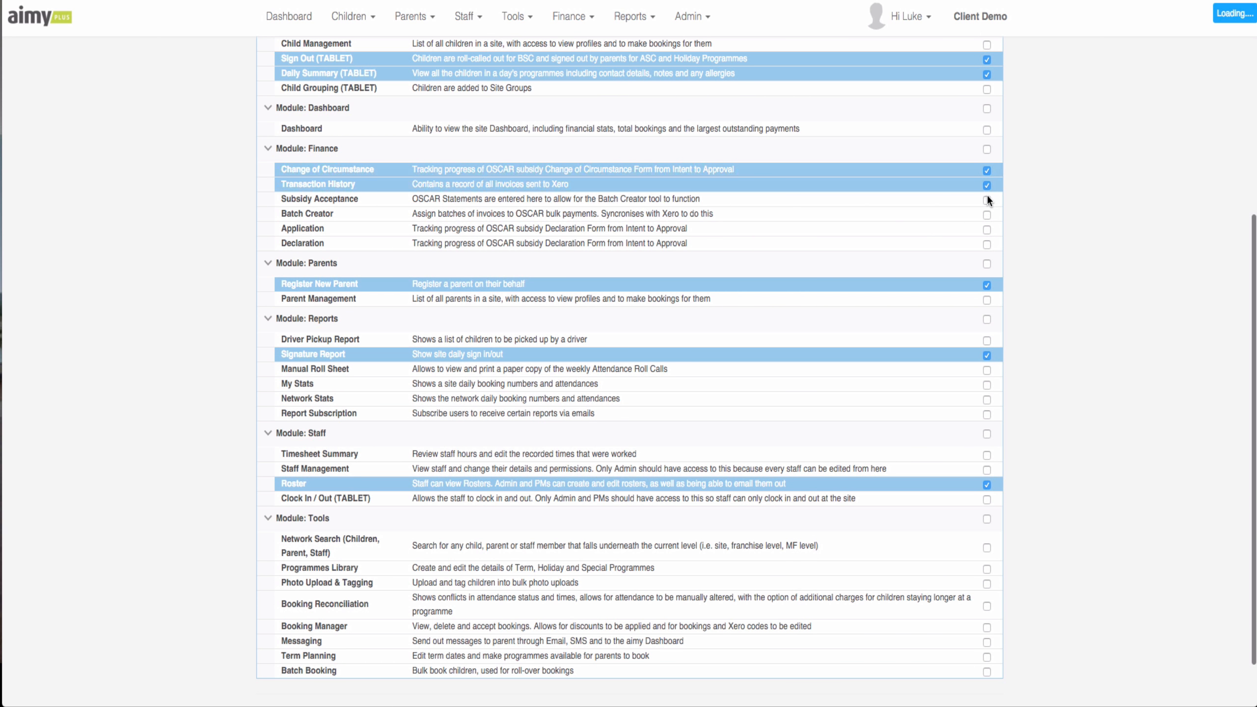
left_click(987, 199)
left_click(987, 199)
left_click(988, 185)
left_click(987, 170)
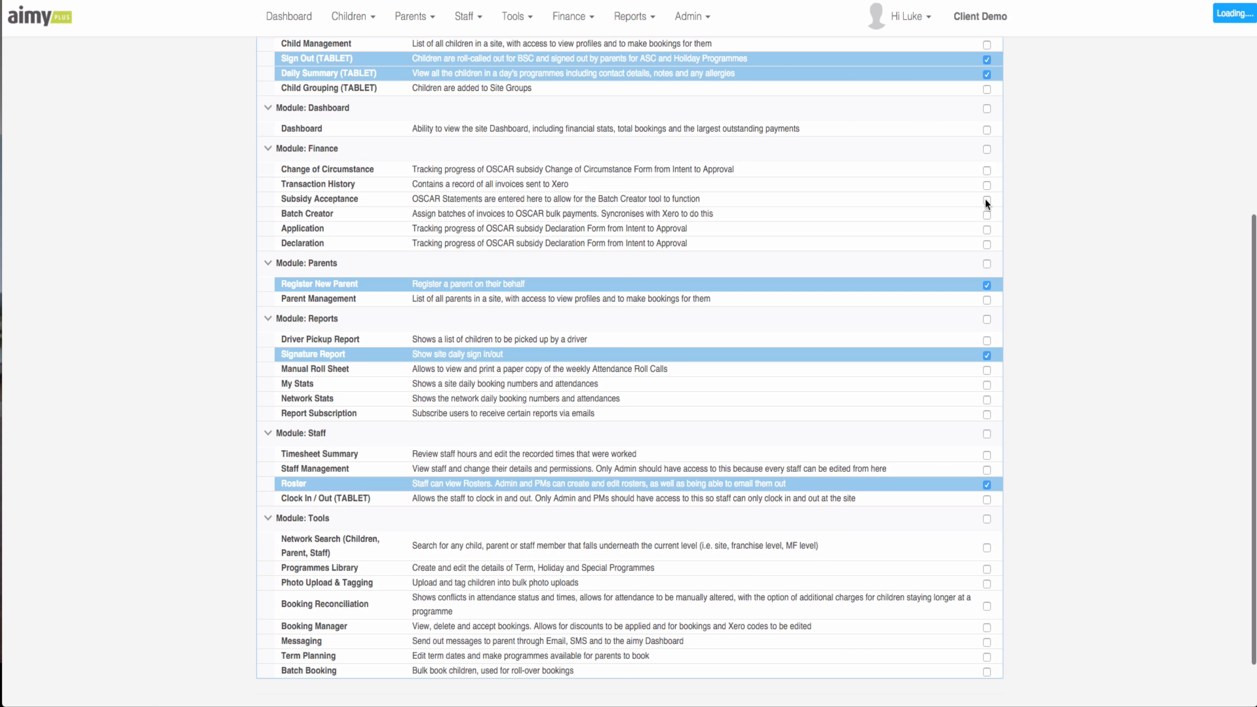
- Toggle Register New Parent off and back on so it stays granted
left_click(986, 286)
left_click(986, 285)
scroll(844, 242, "up", 7)
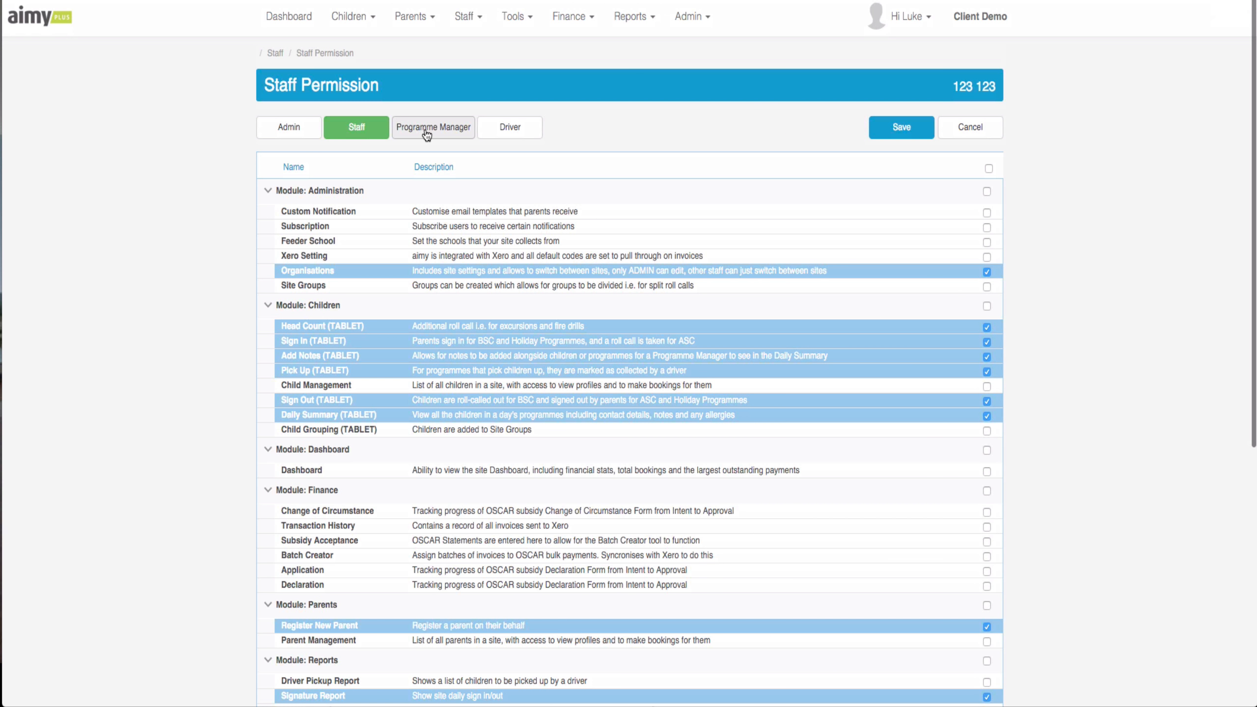
- Compare the Programme Manager and Driver permission presets, then cancel without saving
left_click(431, 129)
scroll(476, 309, "down", 8)
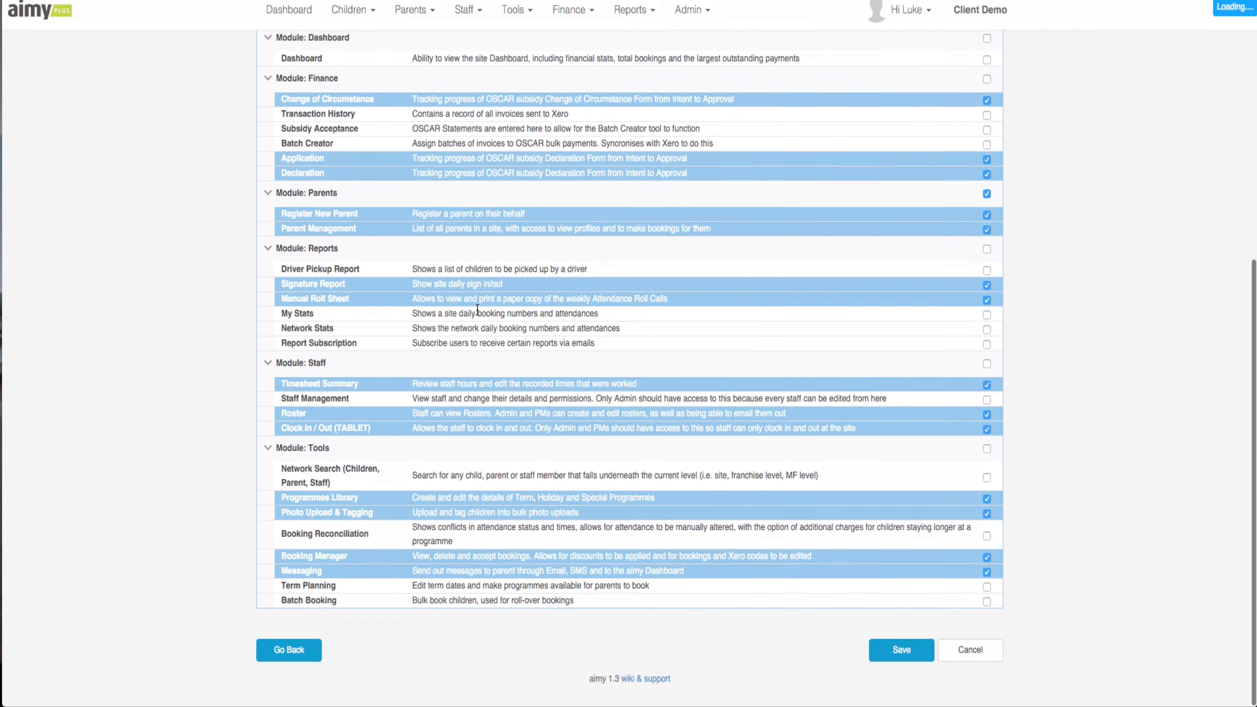
scroll(476, 309, "up", 10)
left_click(528, 130)
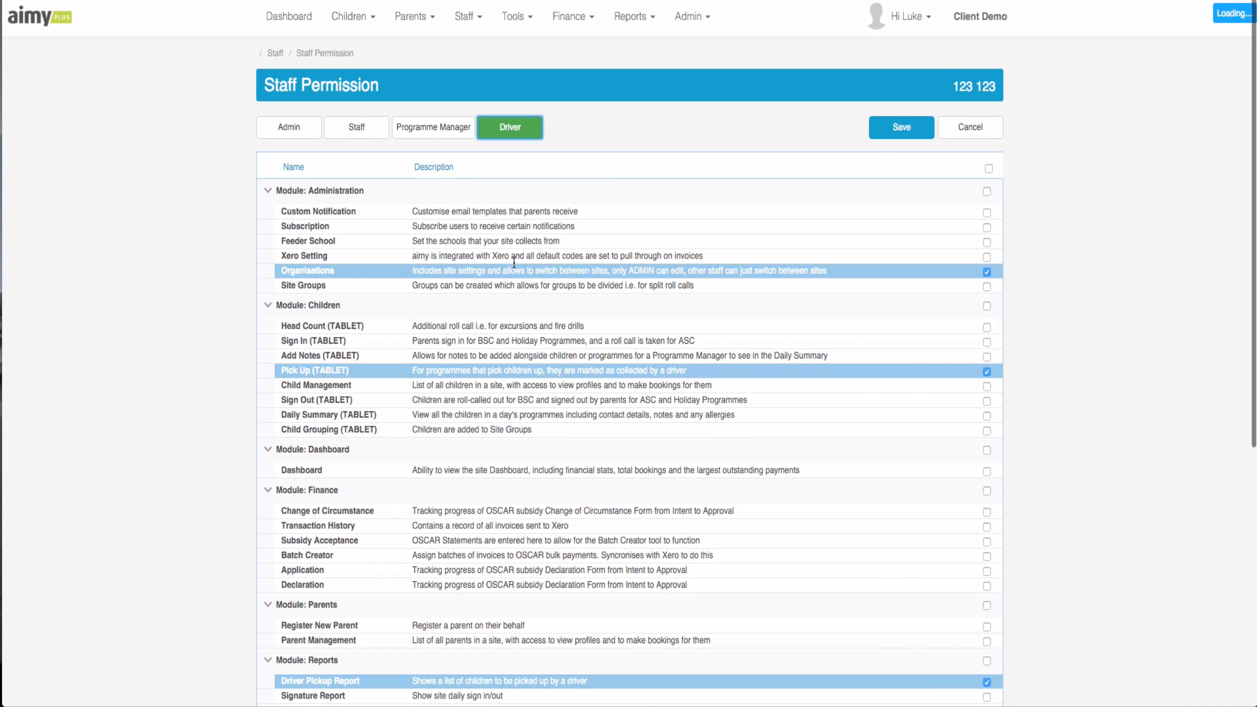
scroll(513, 268, "down", 2)
scroll(513, 267, "up", 2)
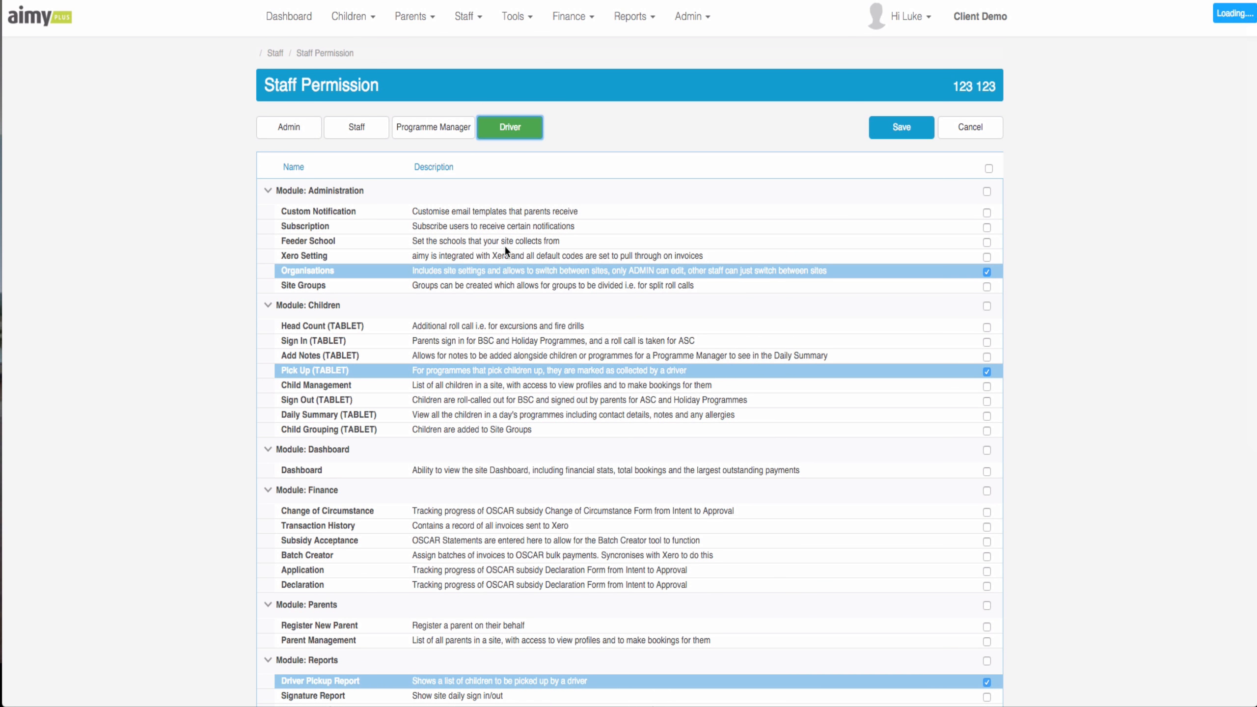
scroll(505, 245, "down", 8)
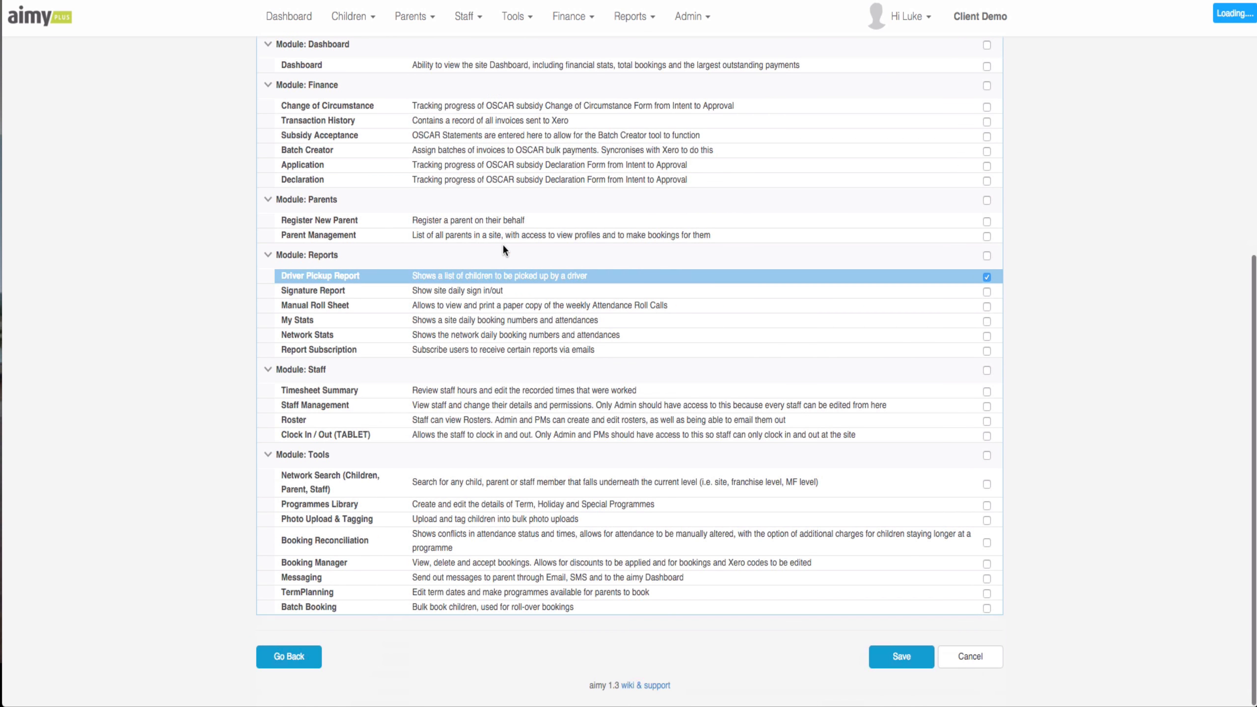
scroll(504, 246, "up", 7)
scroll(503, 249, "up", 1)
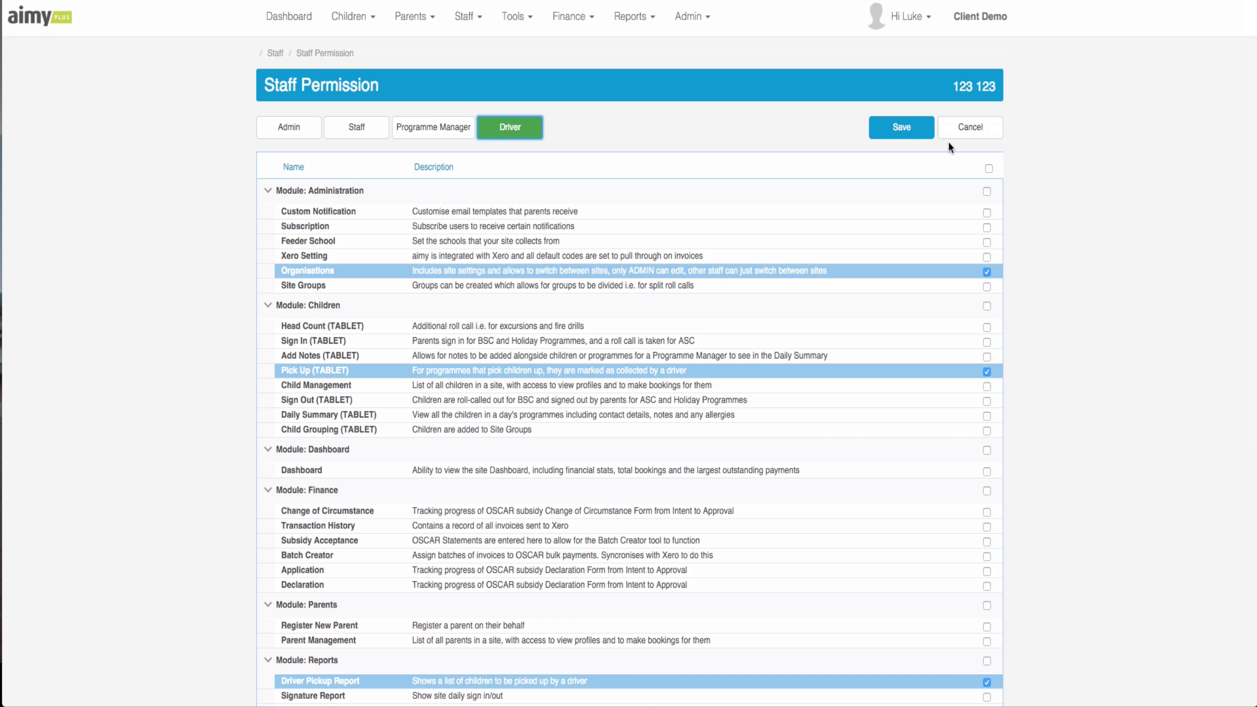
left_click(976, 134)
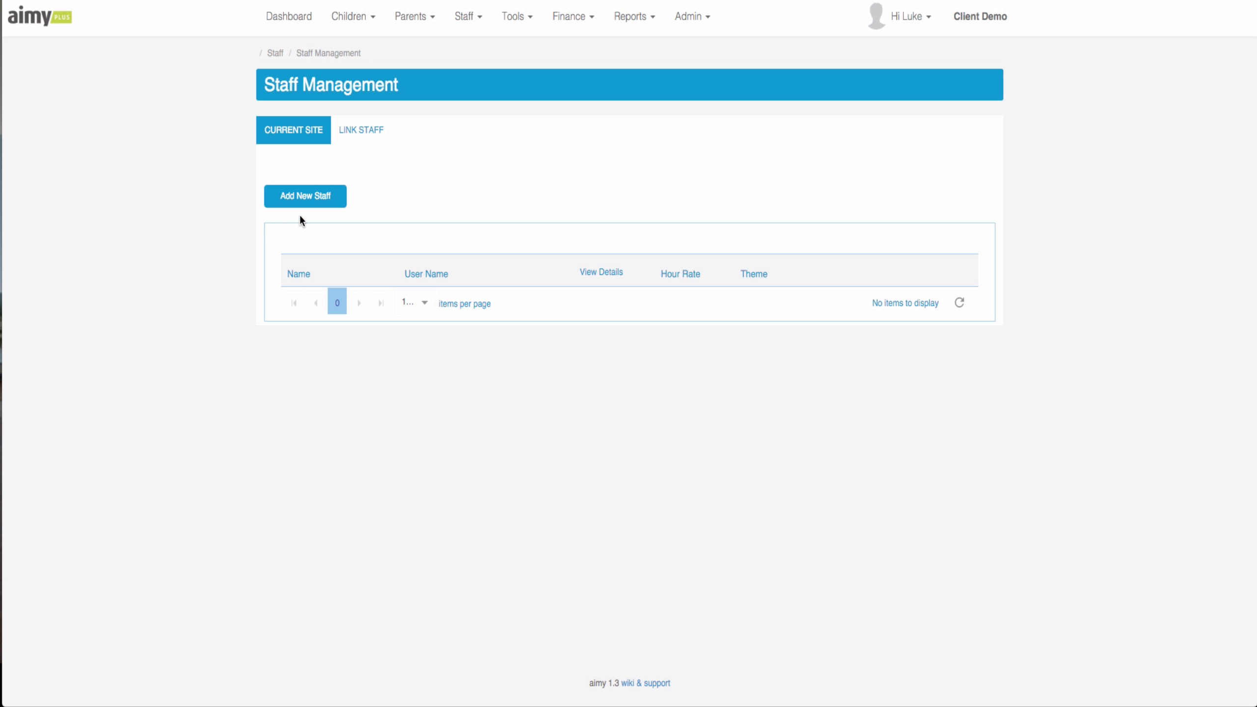
- On the LINK STAFF tab, search for the staff member by login user name
left_click(365, 136)
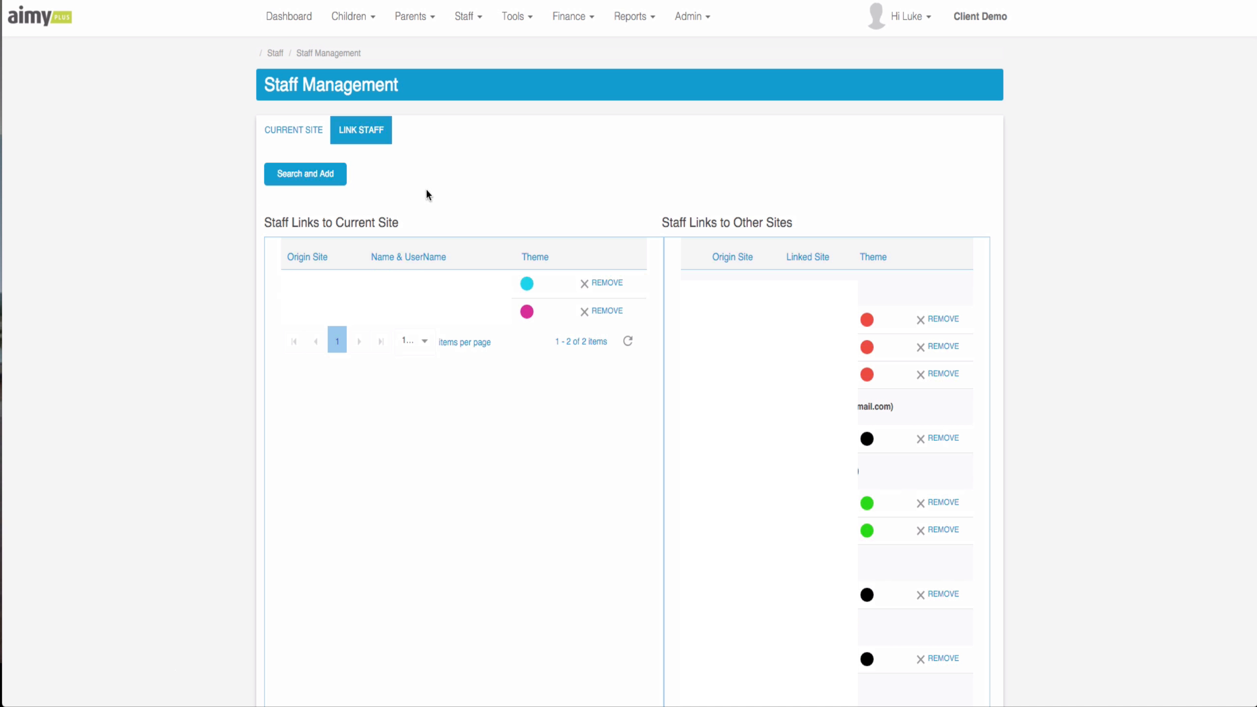
left_click(302, 175)
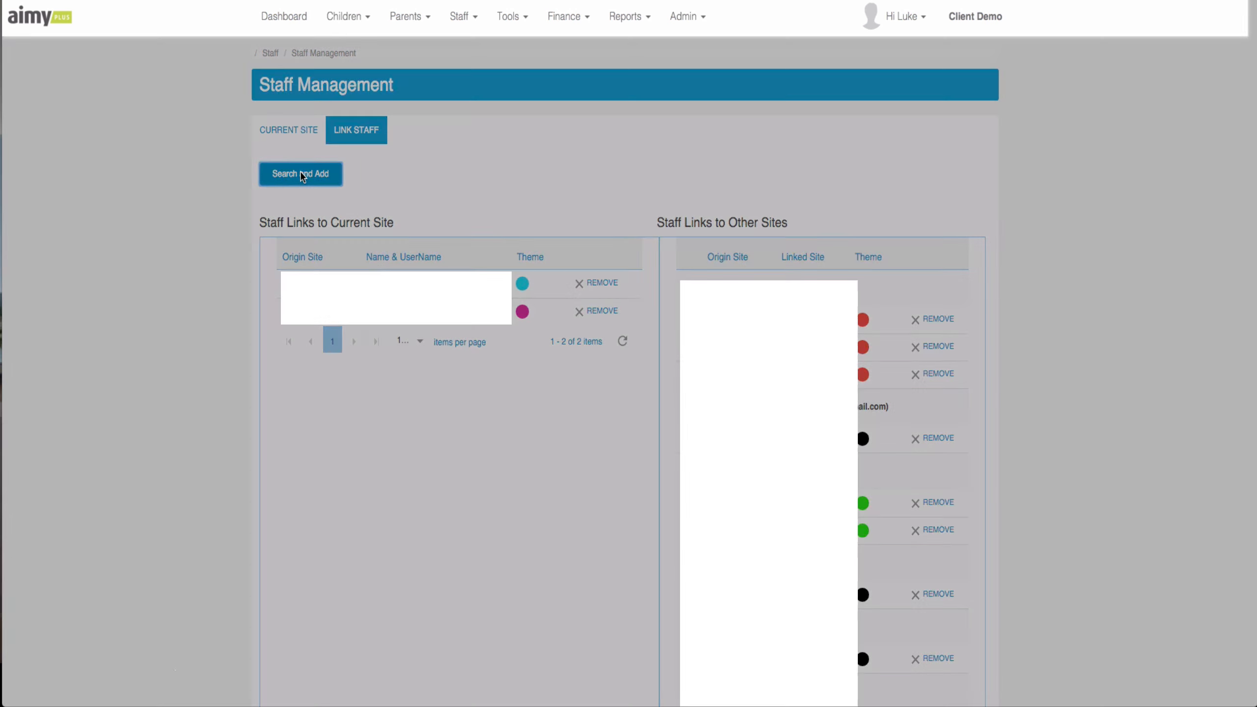
left_click(518, 87)
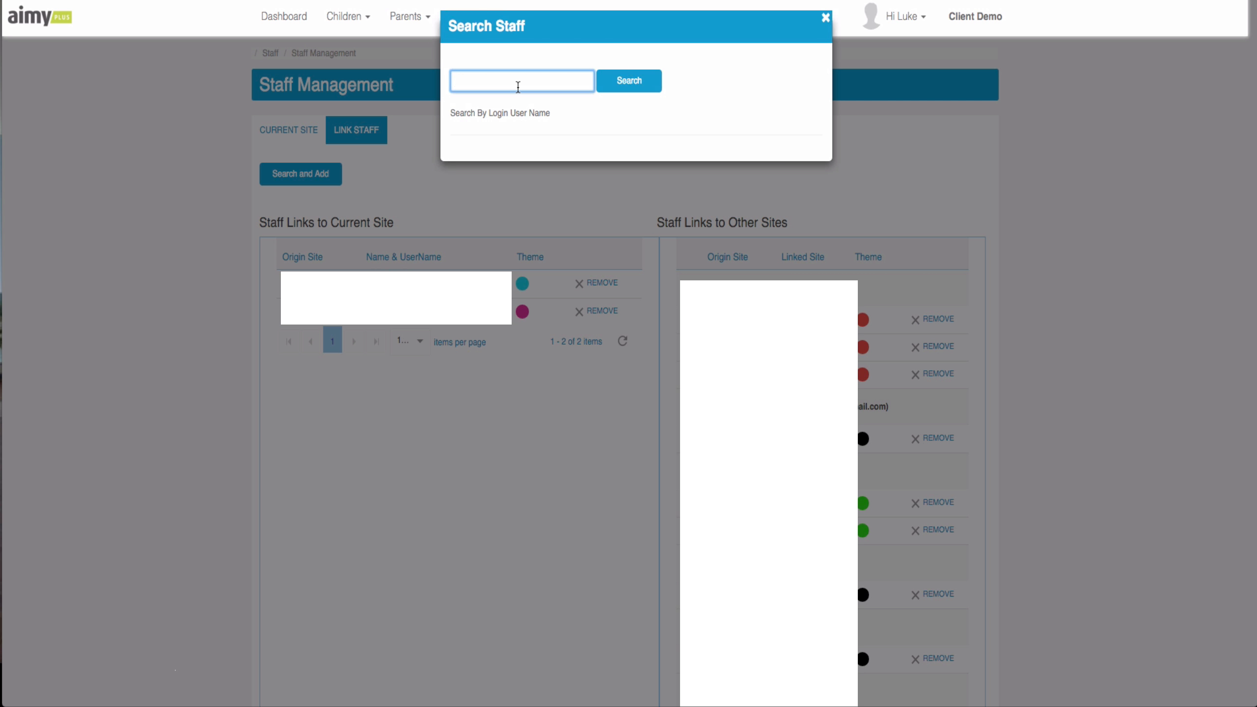
key("ctrl+v")
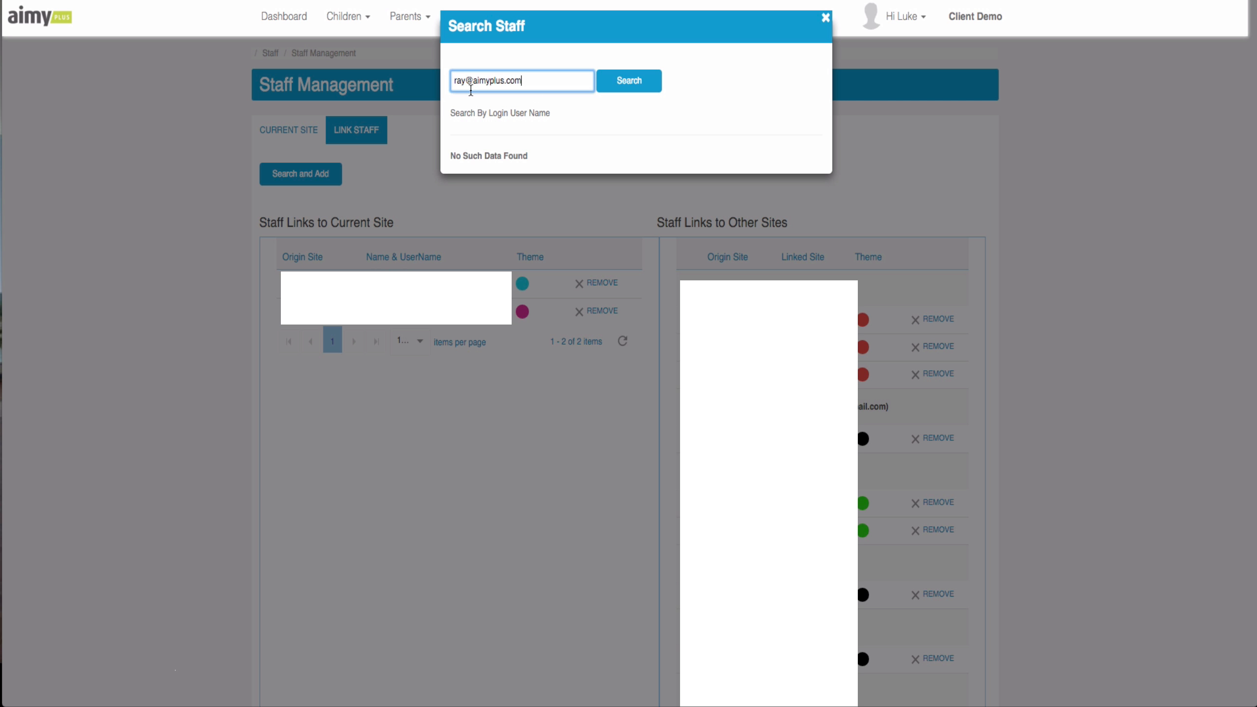
left_click(618, 85)
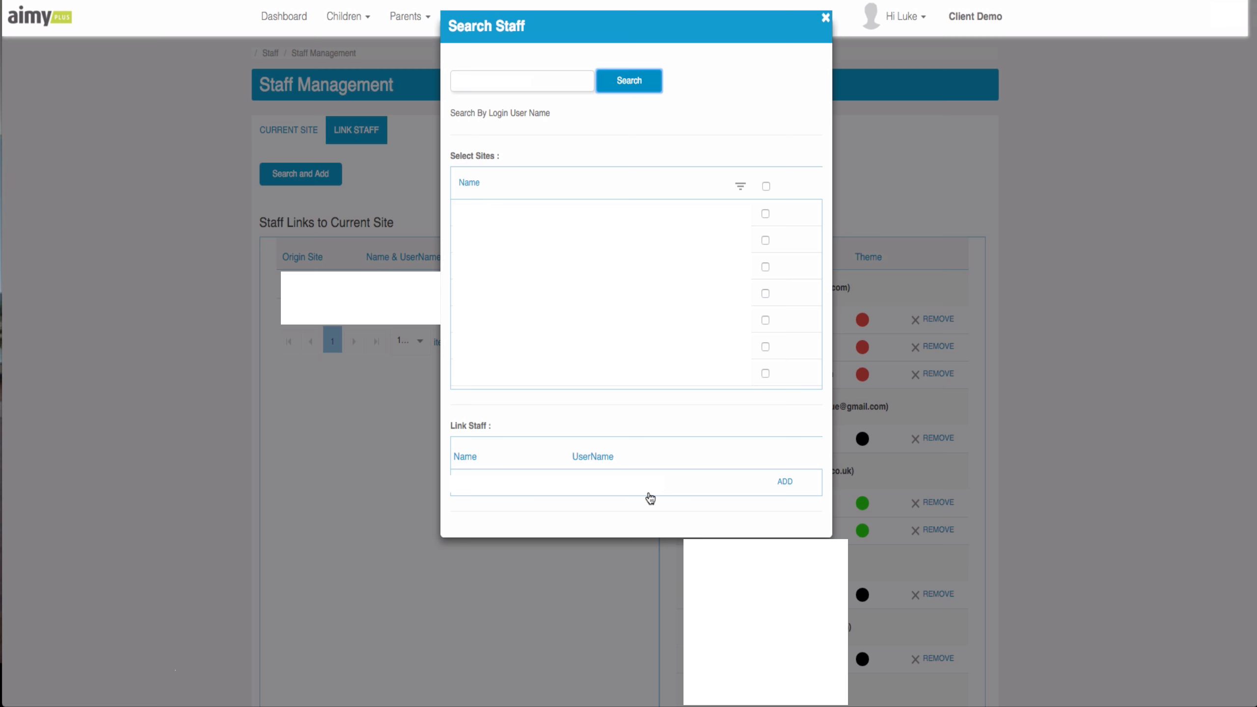
- Tick six sites under Select Sites for the staff member, then close the dialog
left_click(767, 273)
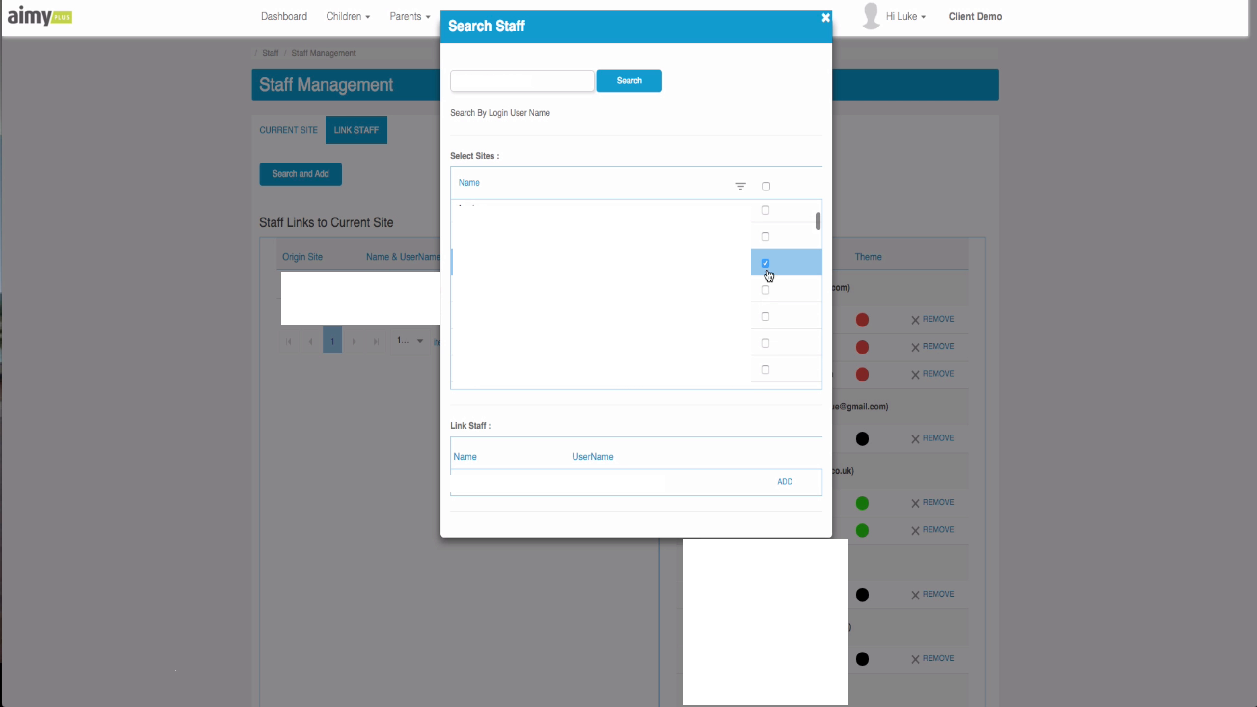
scroll(765, 300, "down", 2)
left_click(765, 291)
scroll(767, 313, "down", 4)
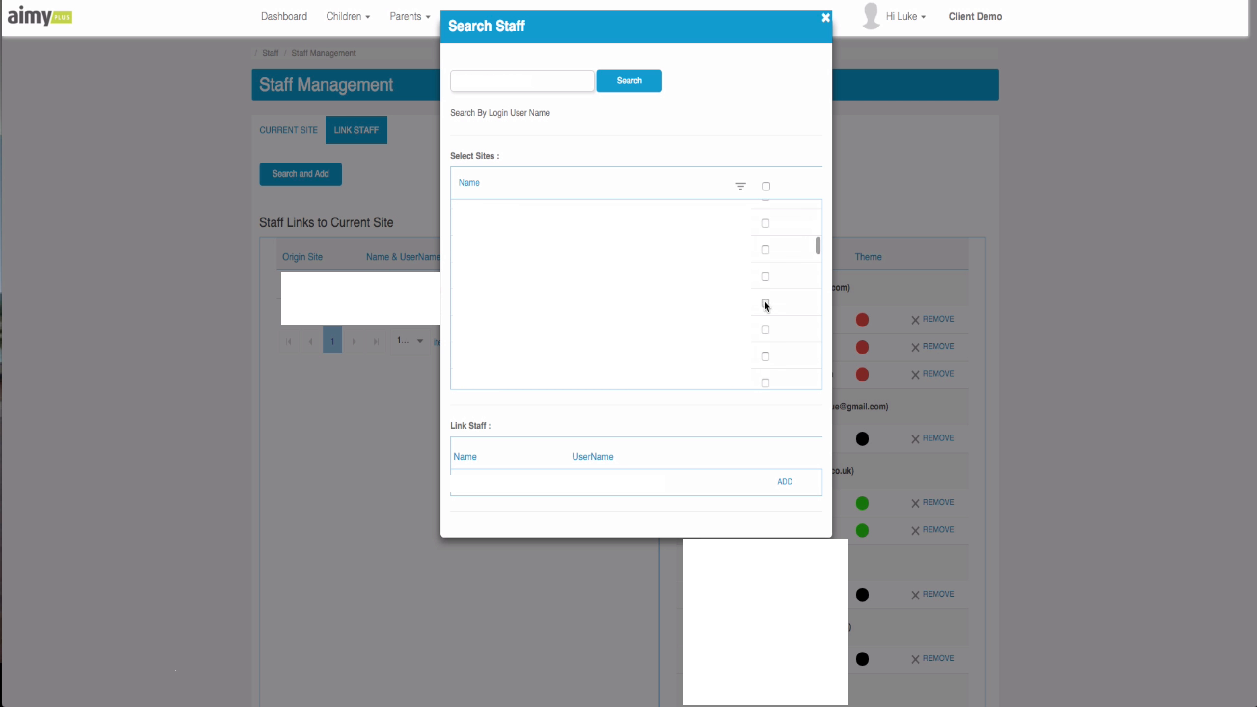
scroll(766, 316, "down", 1)
left_click(765, 297)
left_click(766, 351)
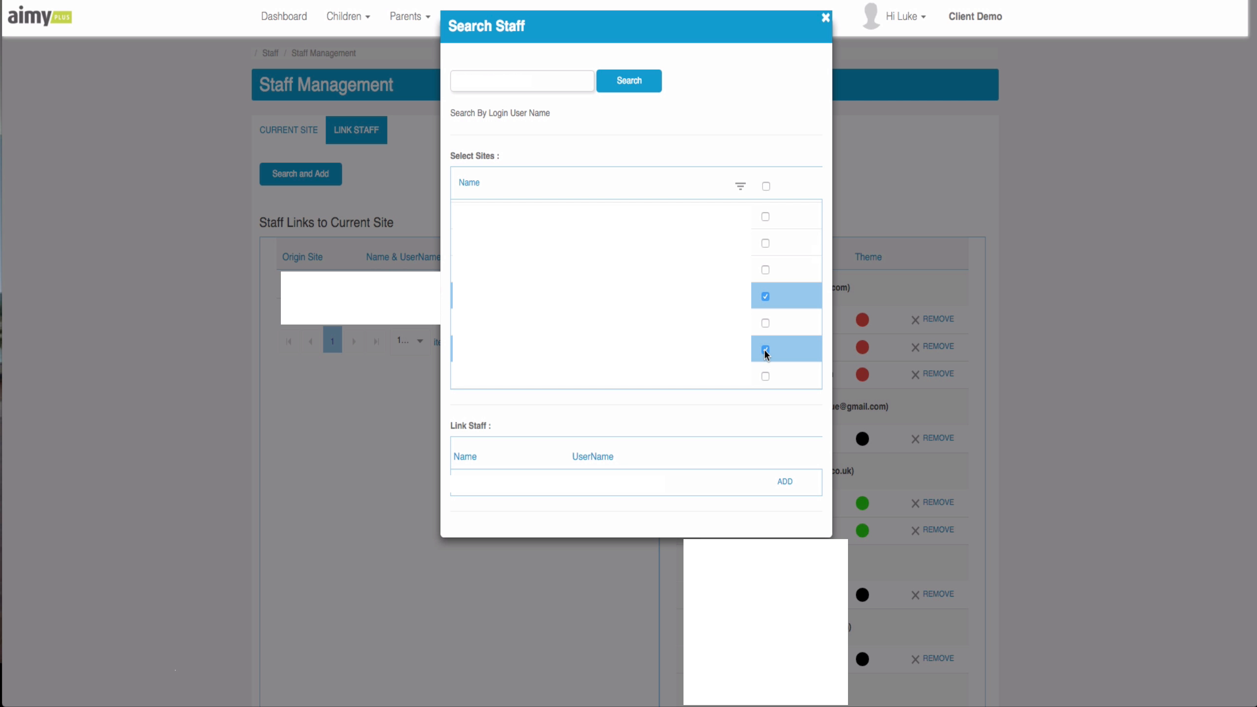
scroll(767, 342, "down", 3)
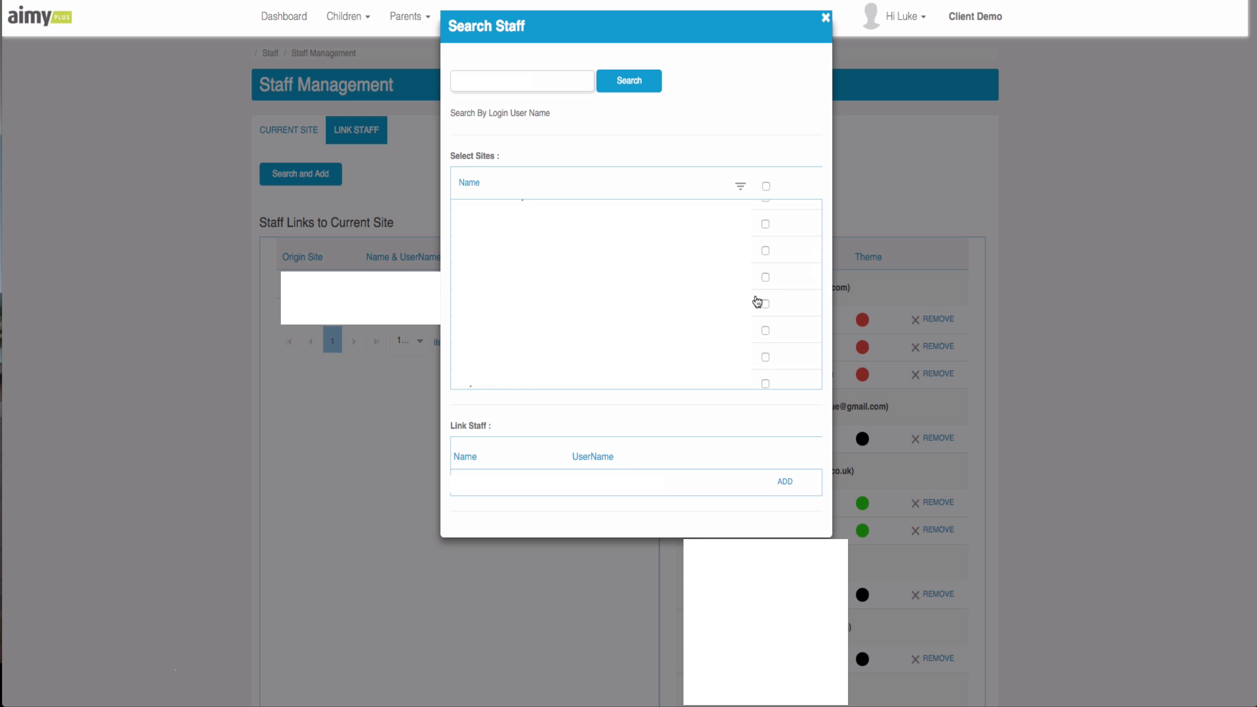
left_click(766, 278)
left_click(766, 331)
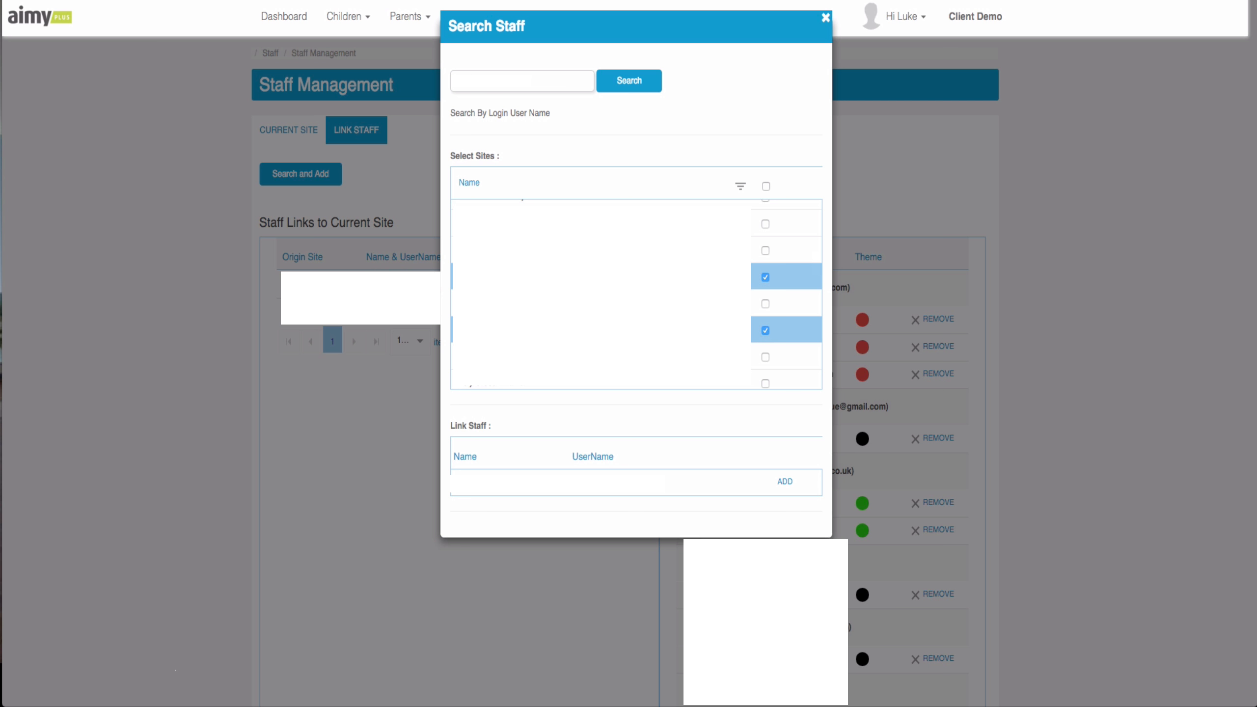
scroll(636, 295, "up", 3)
scroll(636, 294, "down", 5)
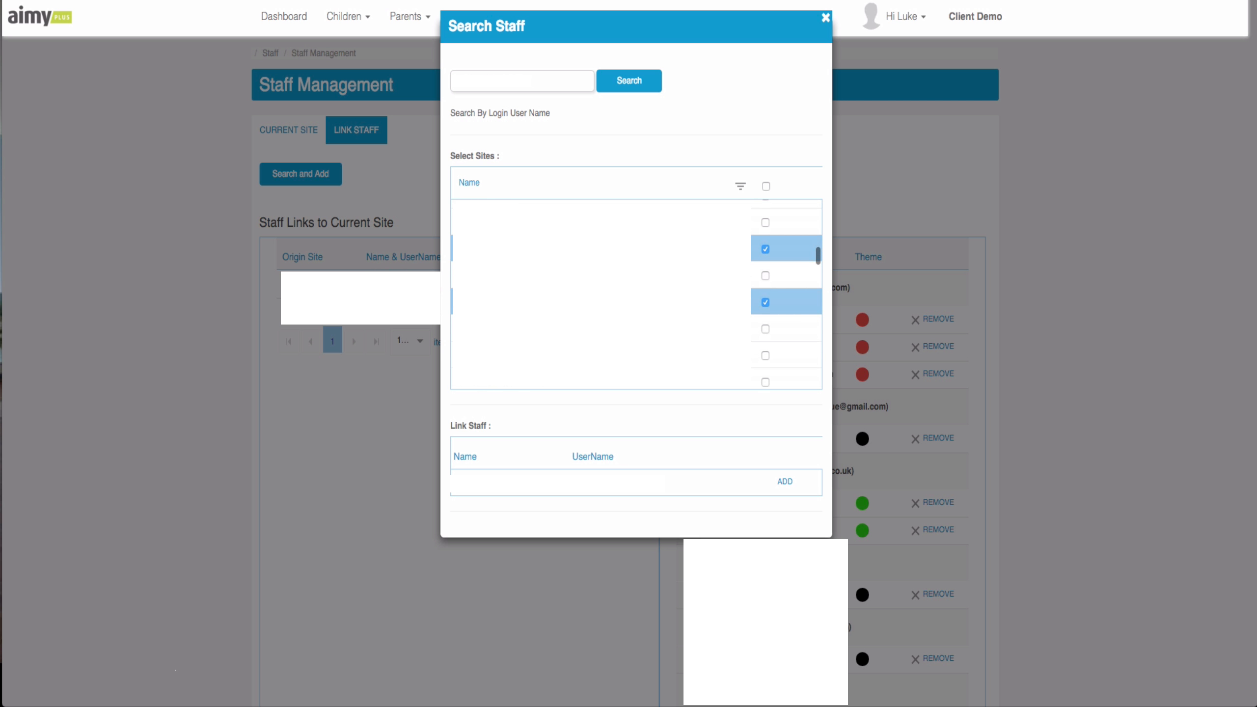
scroll(636, 294, "up", 5)
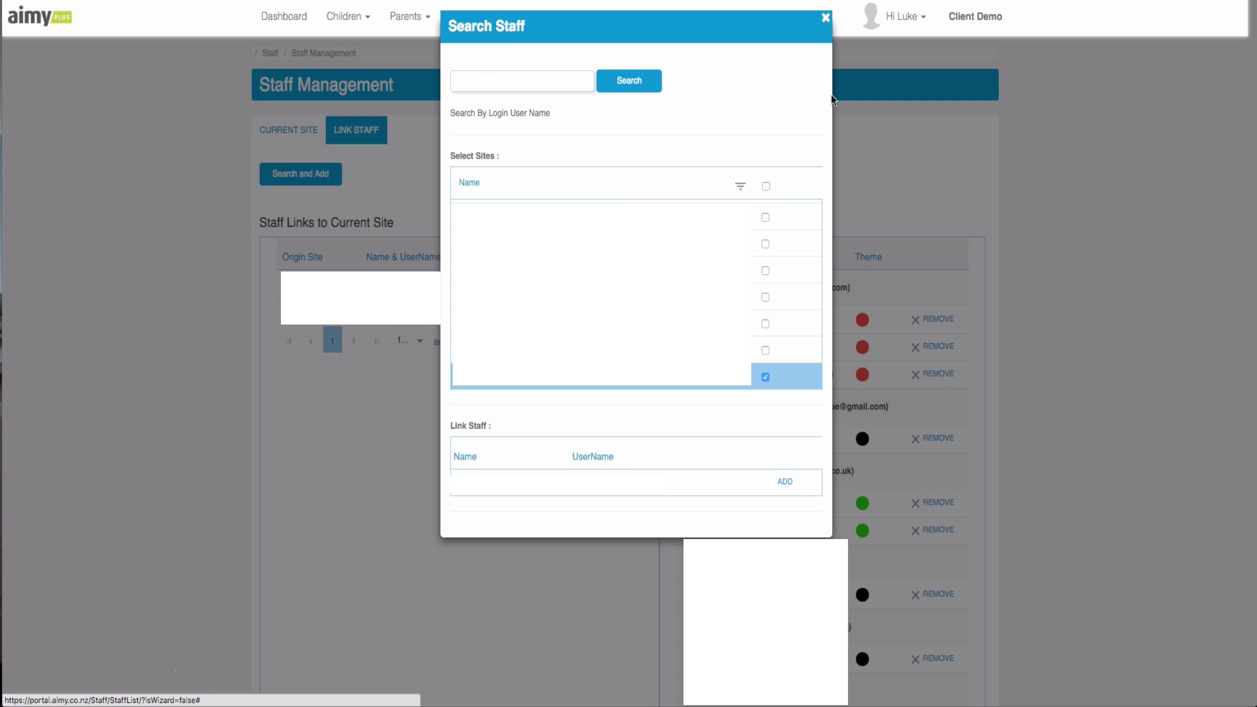
left_click(826, 18)
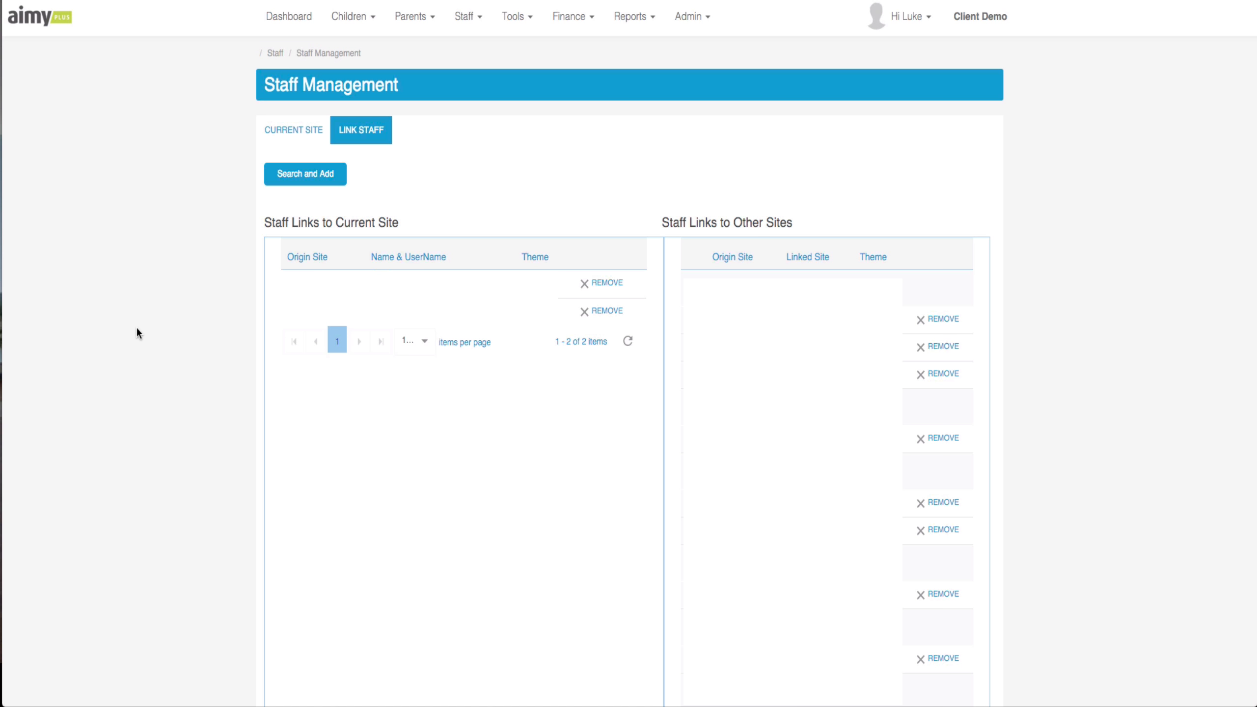
- Return to the current site's staff list and open the Staff Roster for 26–30 Oct 2015
left_click(692, 16)
left_click(314, 134)
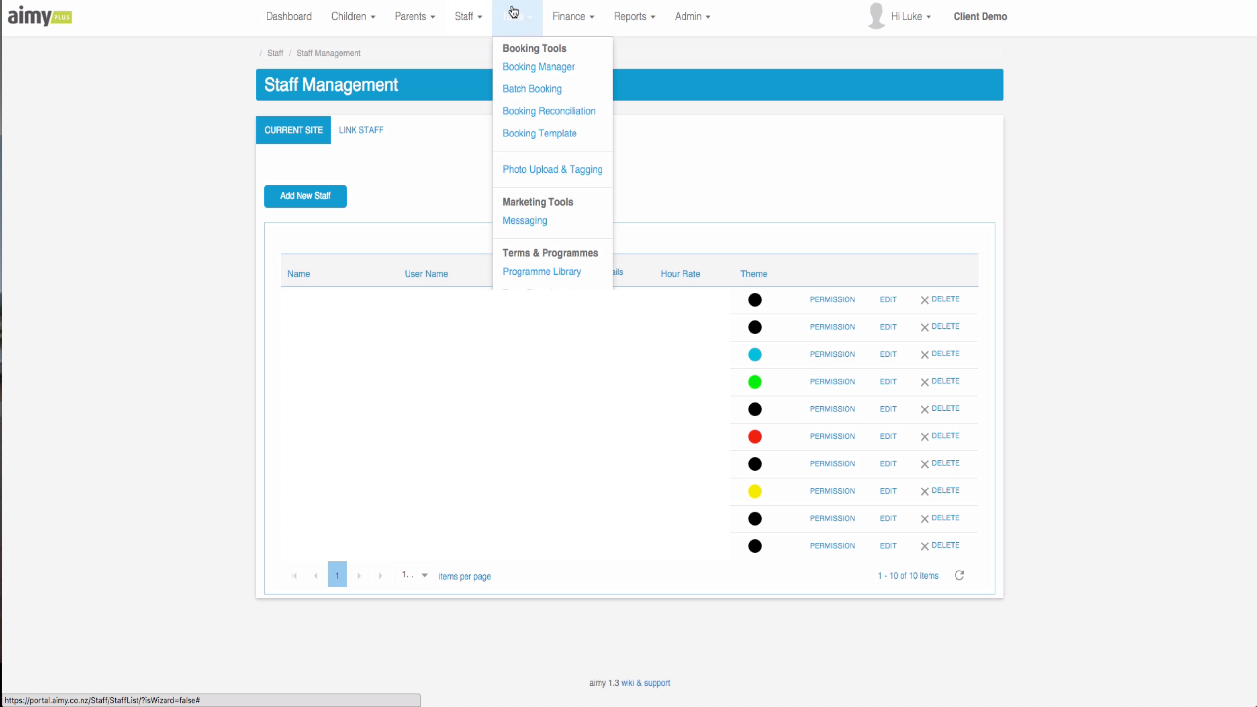
mouse_move(479, 18)
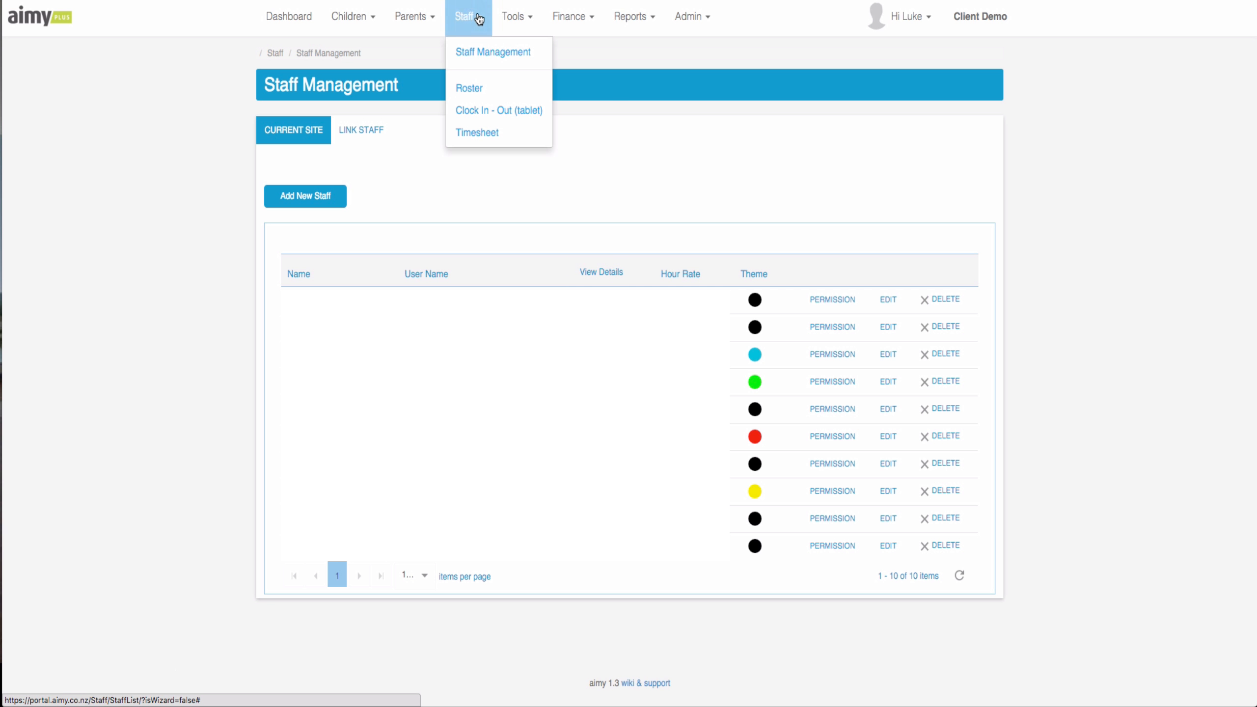
left_click(483, 89)
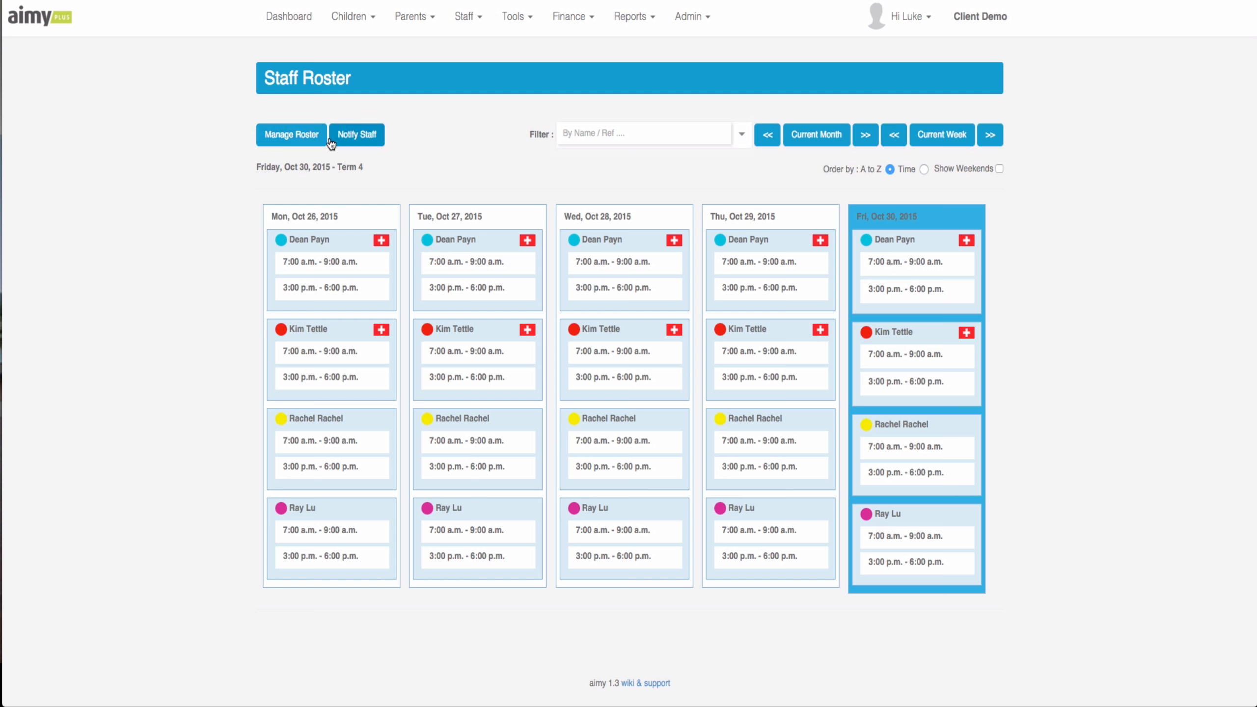
- In Manage Roster, draft a Create entry with a second time slot and reference 'Asc'
left_click(287, 137)
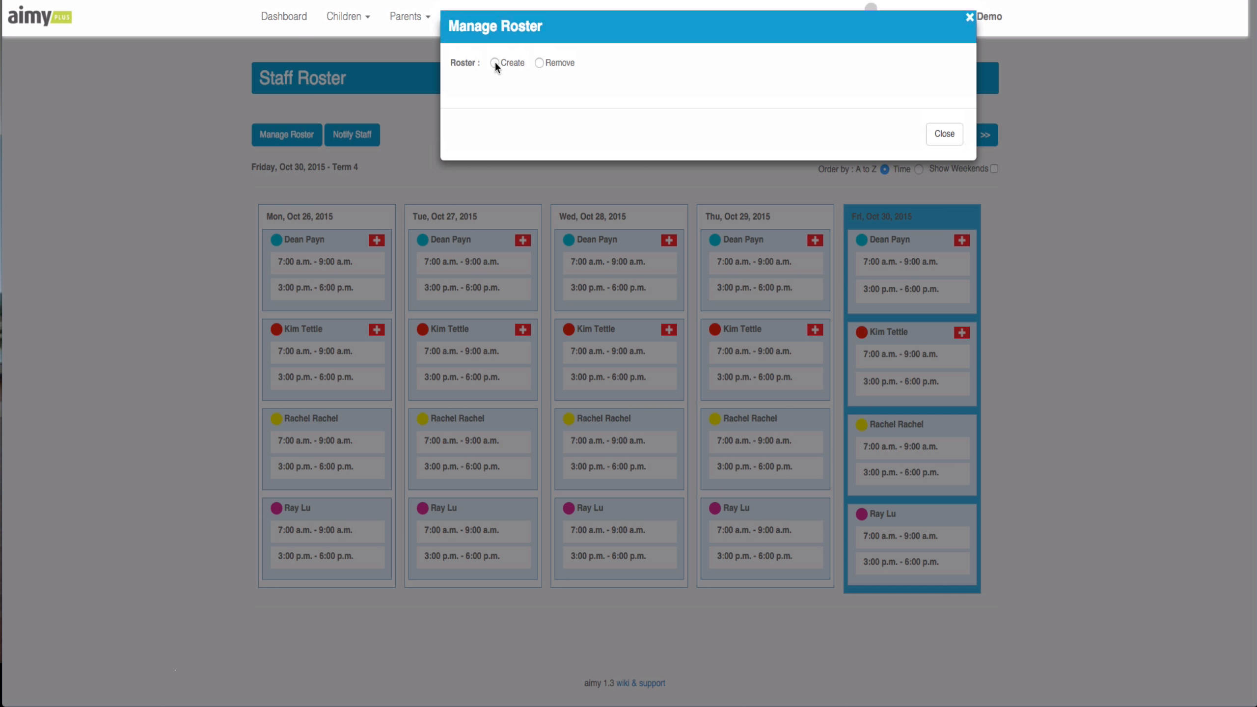
left_click(496, 63)
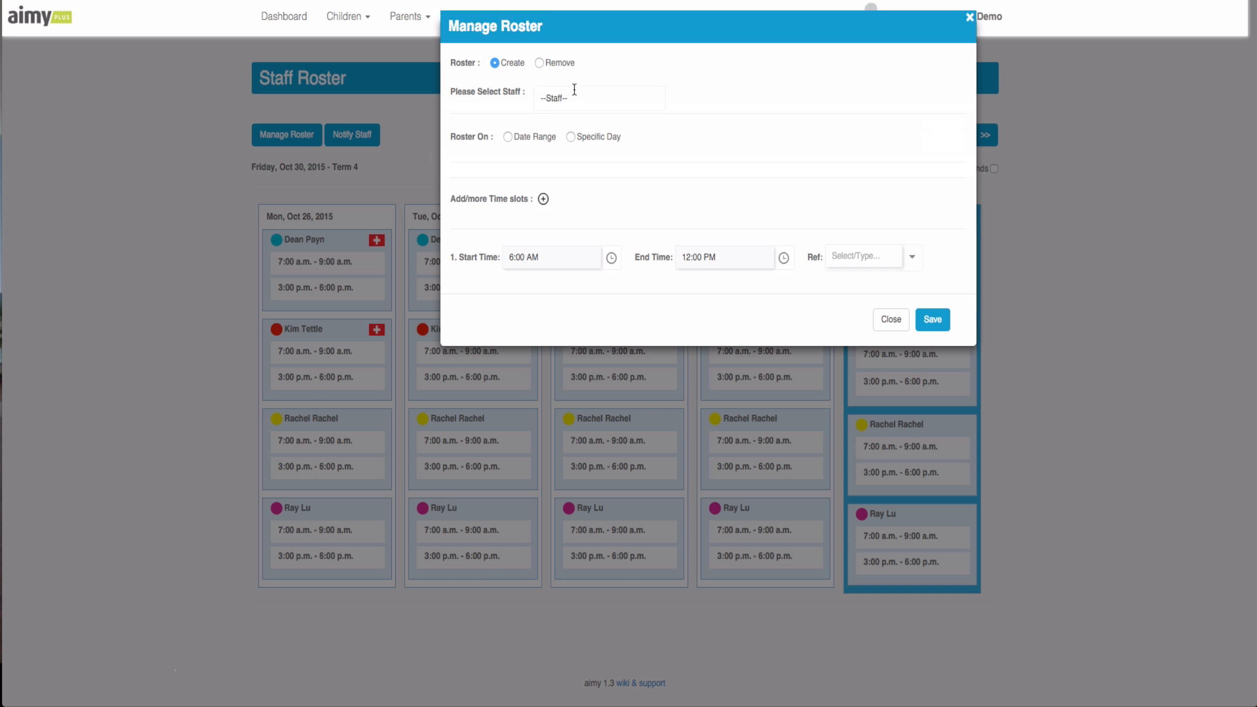
left_click(597, 109)
scroll(600, 188, "down", 3)
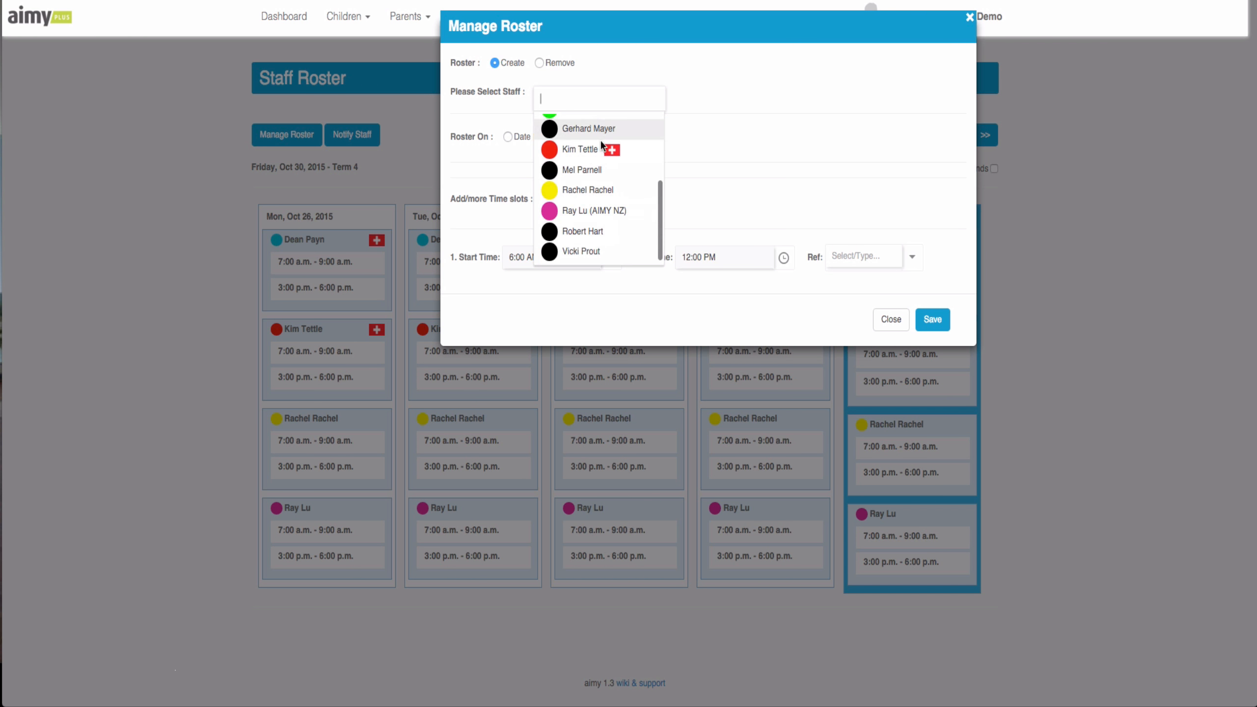
left_click(683, 168)
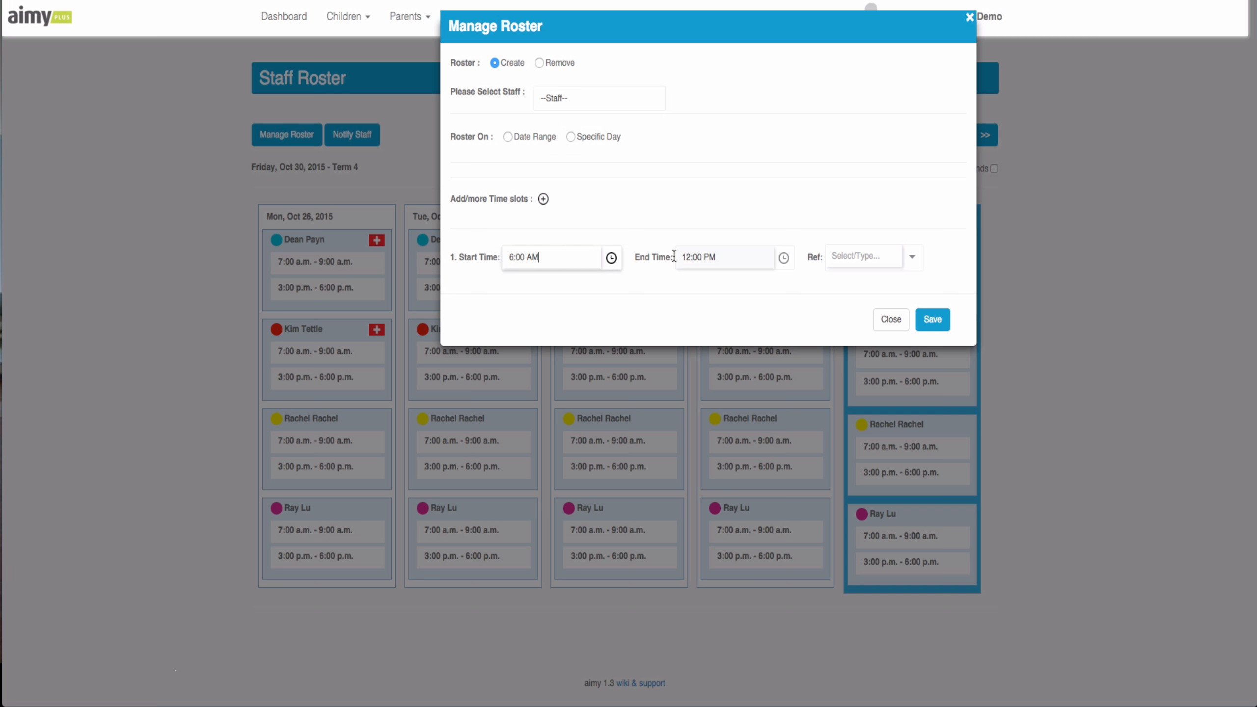
left_click(544, 199)
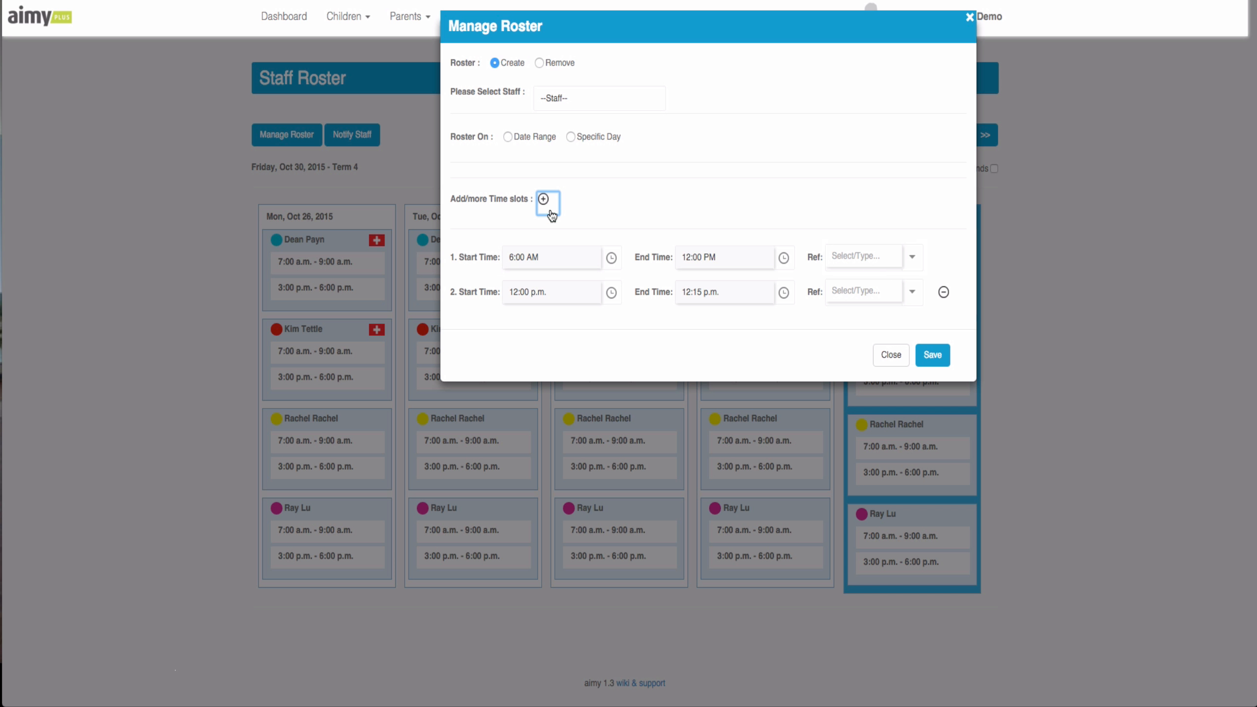
left_click(559, 290)
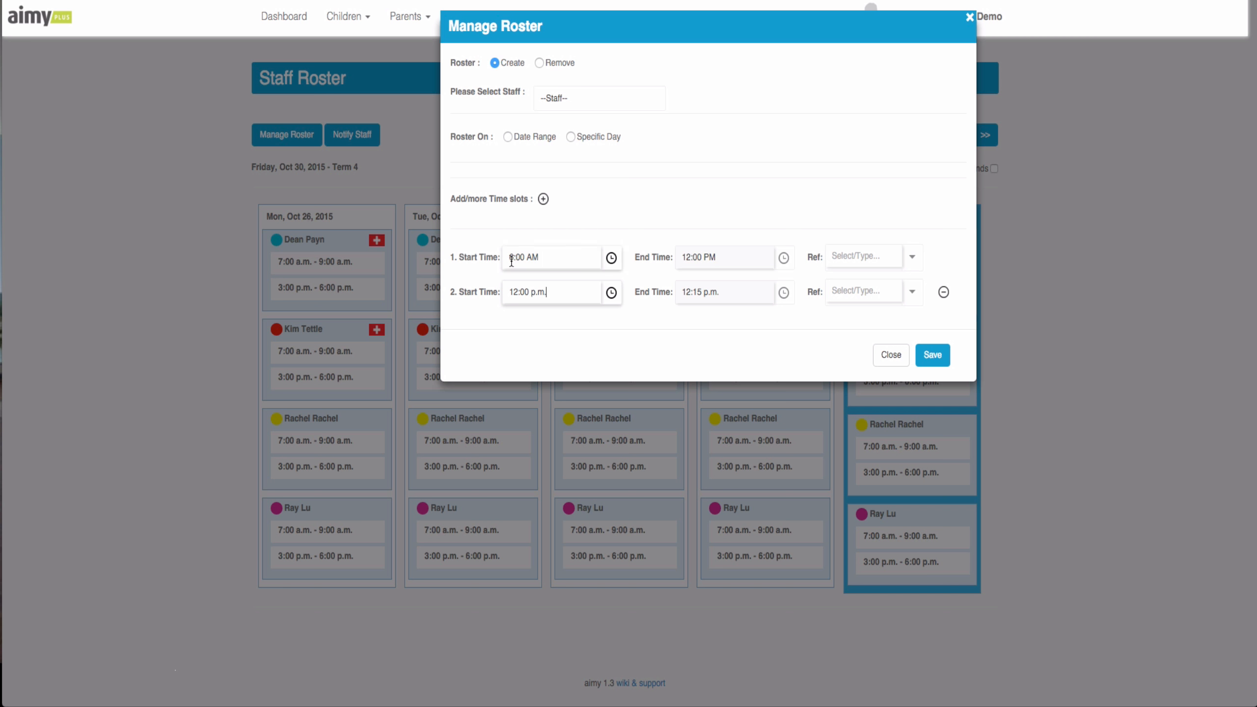
left_click(855, 262)
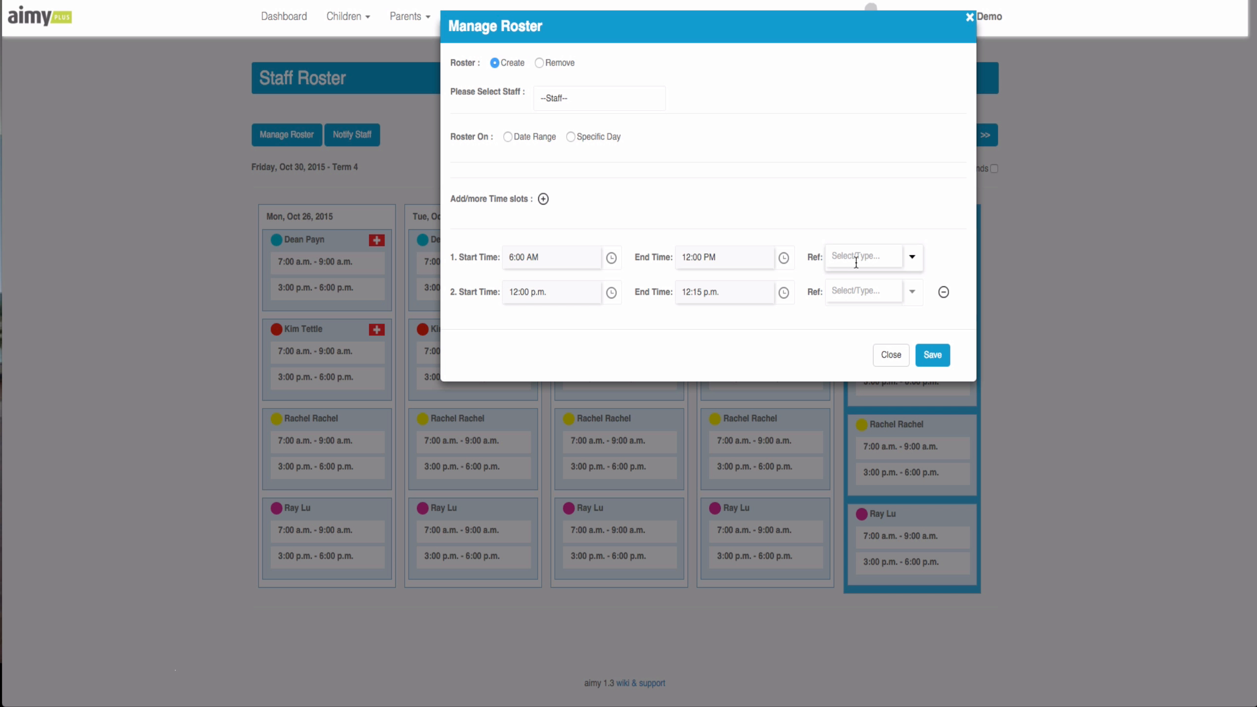
type("Asc")
- Switch to Remove, choose a staff member and Date Range, then close without removing
left_click(540, 63)
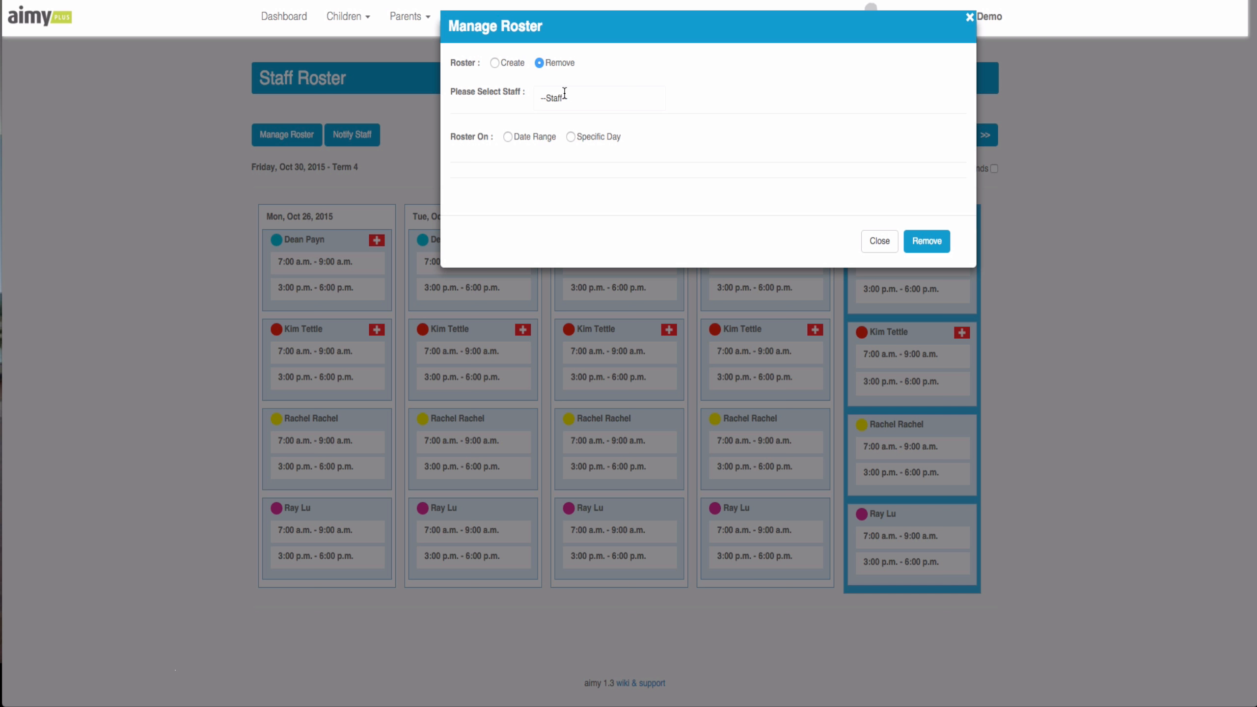
left_click(563, 92)
left_click(587, 201)
left_click(512, 137)
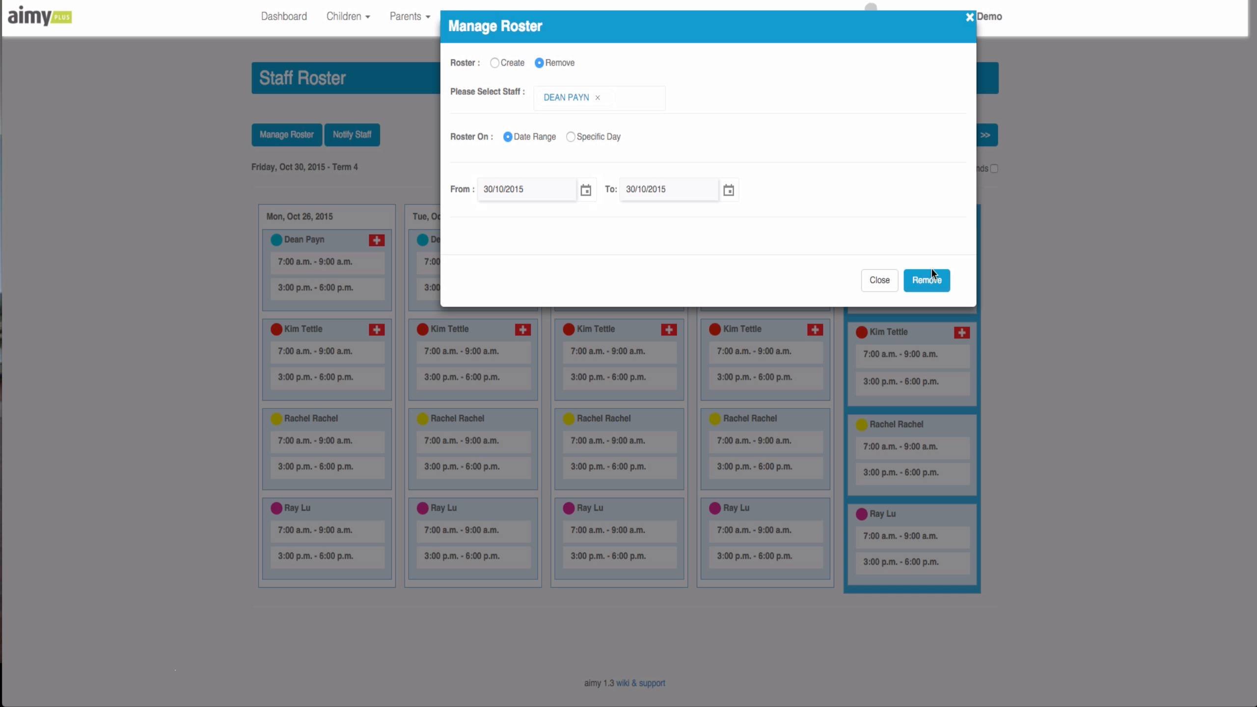
left_click(867, 289)
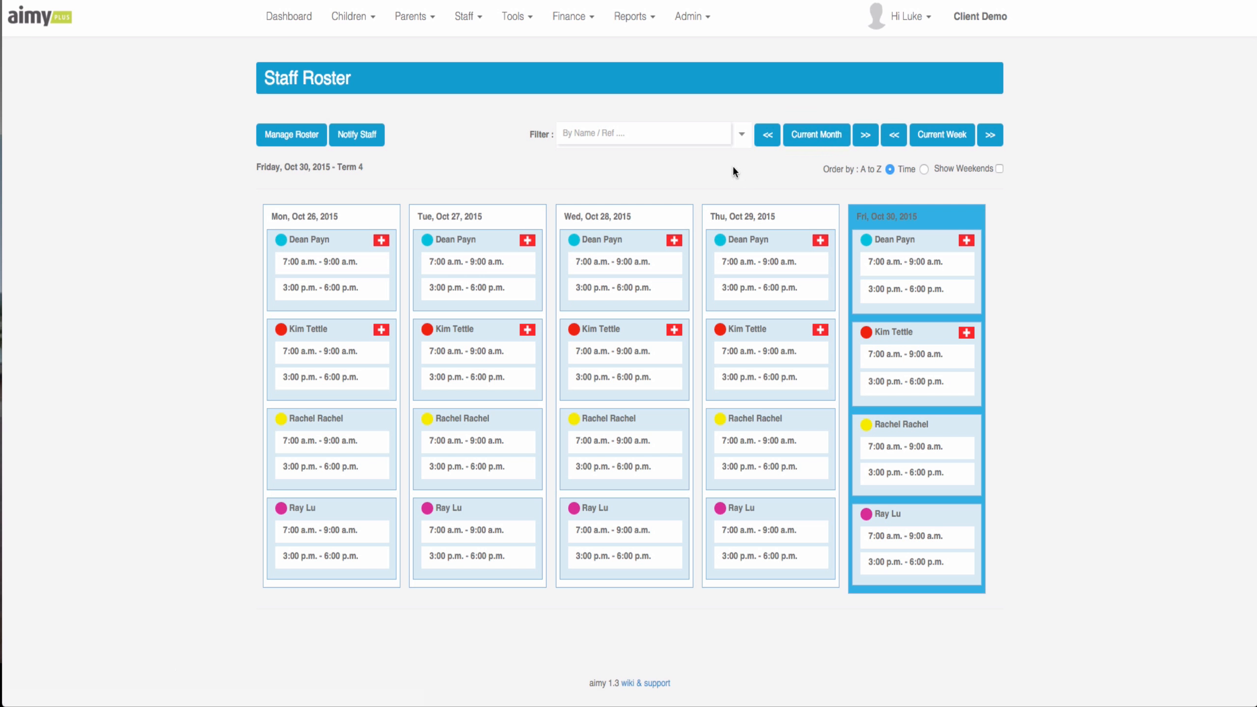
- Filter the roster to the 'Asc' reference
left_click(654, 148)
type("ASC")
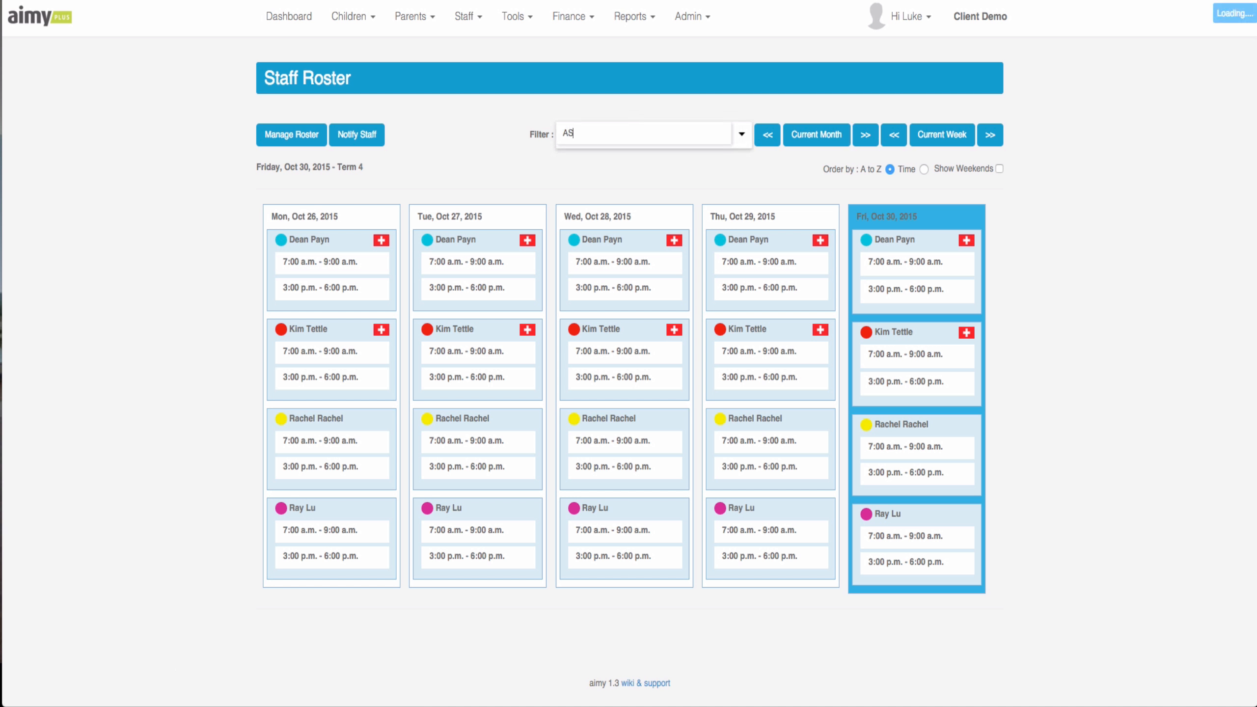
key("BackSpace")
key("BackSpace")
key("BackSpace")
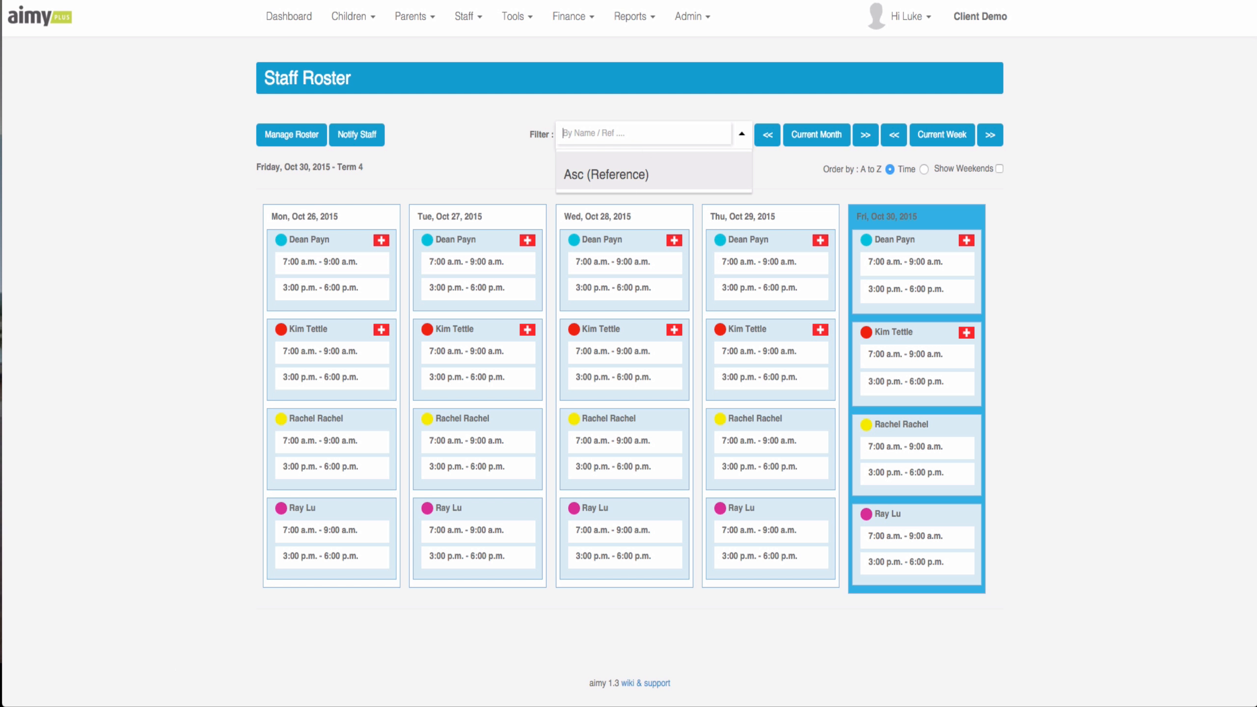
type("Asc")
left_click(609, 170)
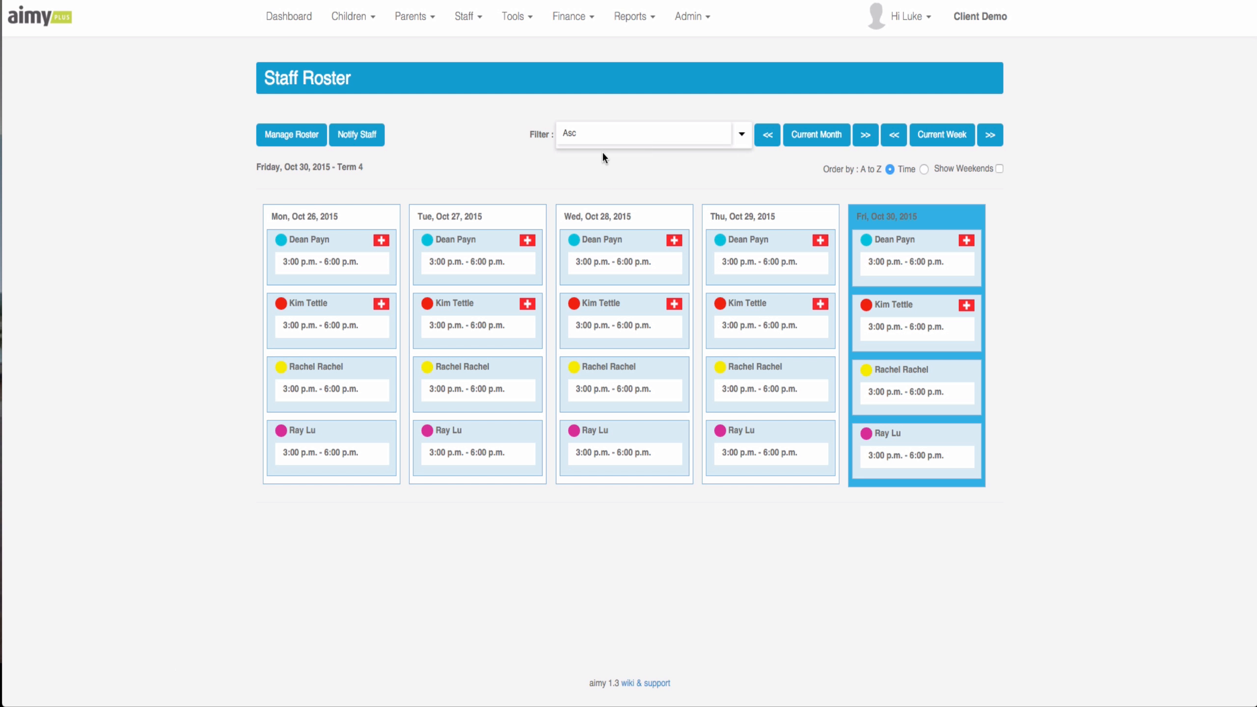
- Replace the filter with a staff member's name to show only their shifts
double_click(606, 136)
key("BackSpace")
type("dean")
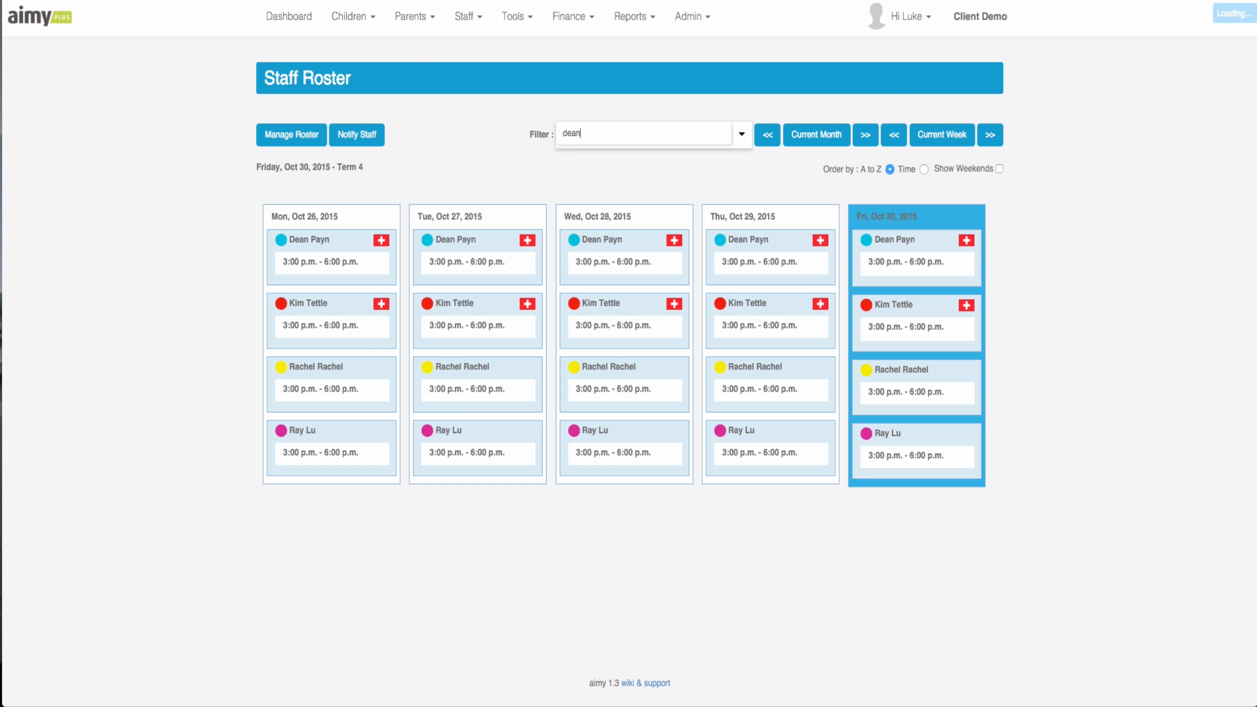
key("Return")
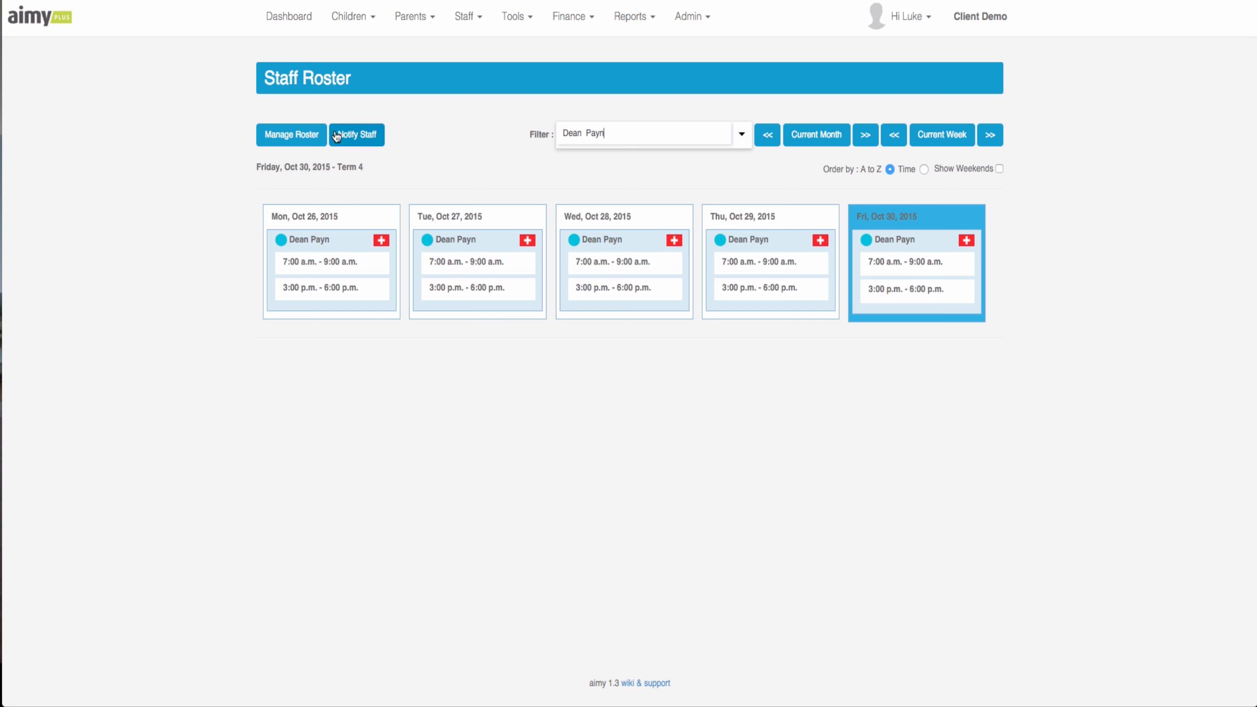
- Email one staff member their roster for the 30/10/2015 date range via Notify Staff
left_click(359, 135)
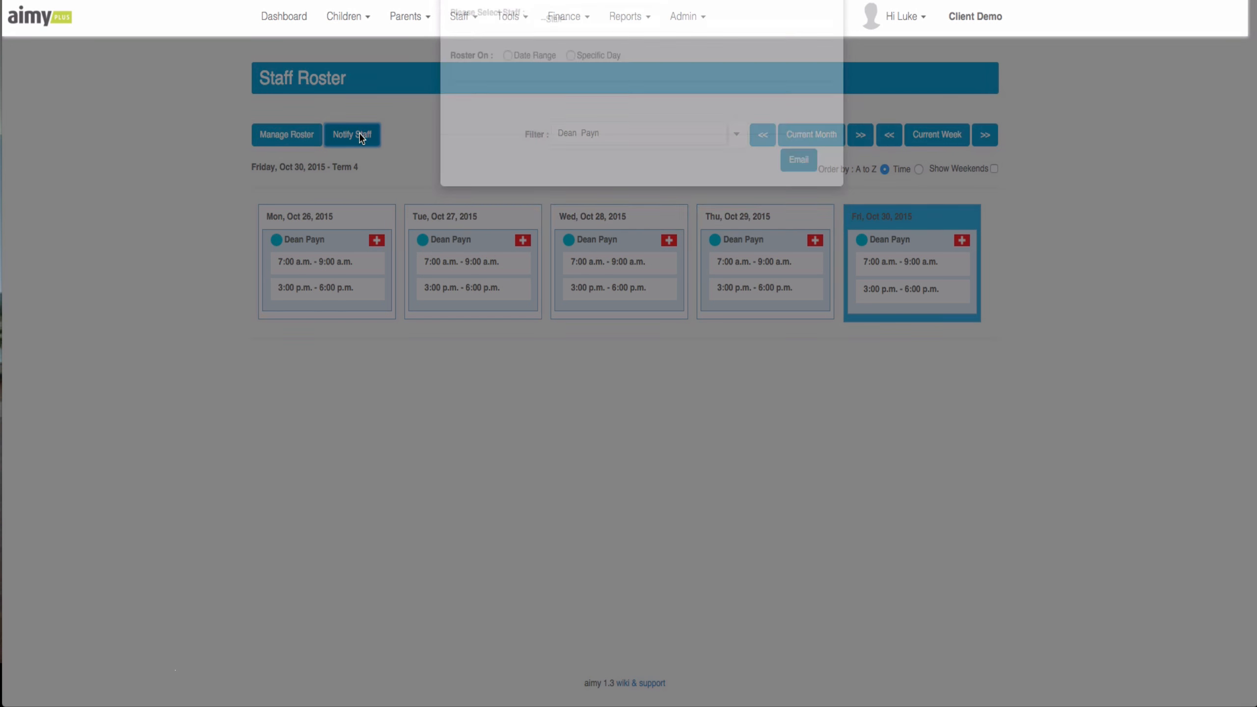
left_click(582, 135)
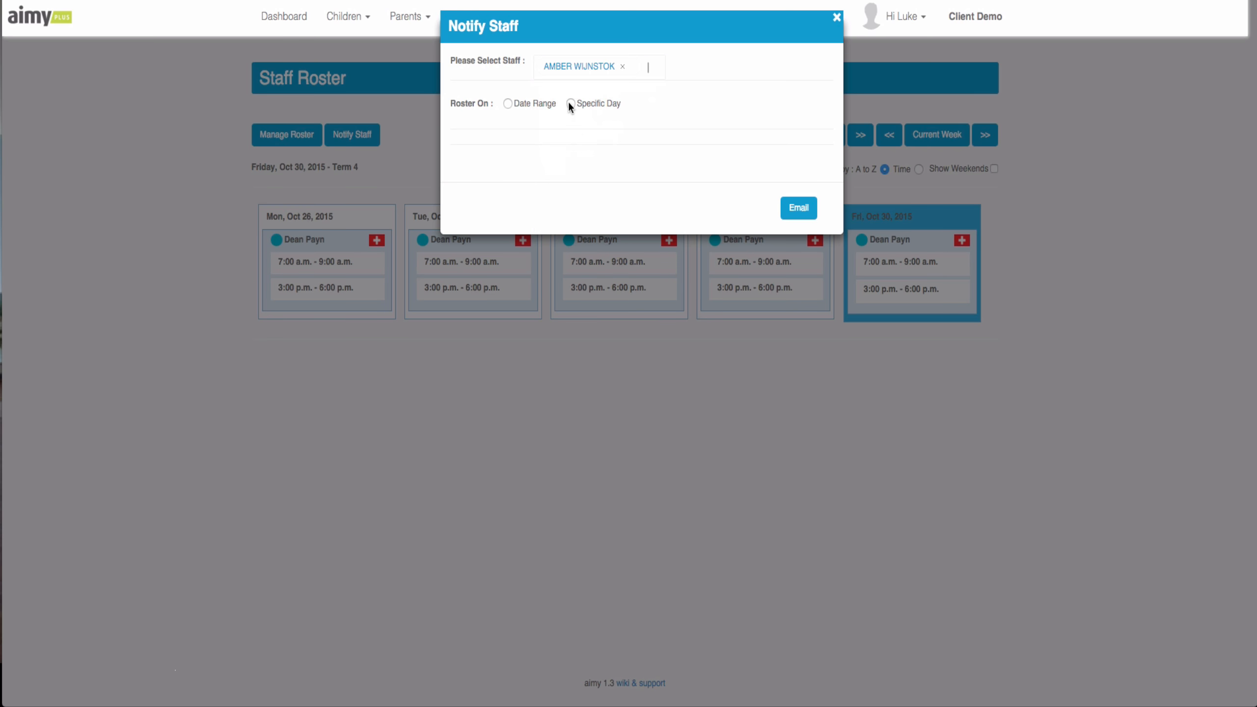
left_click(508, 103)
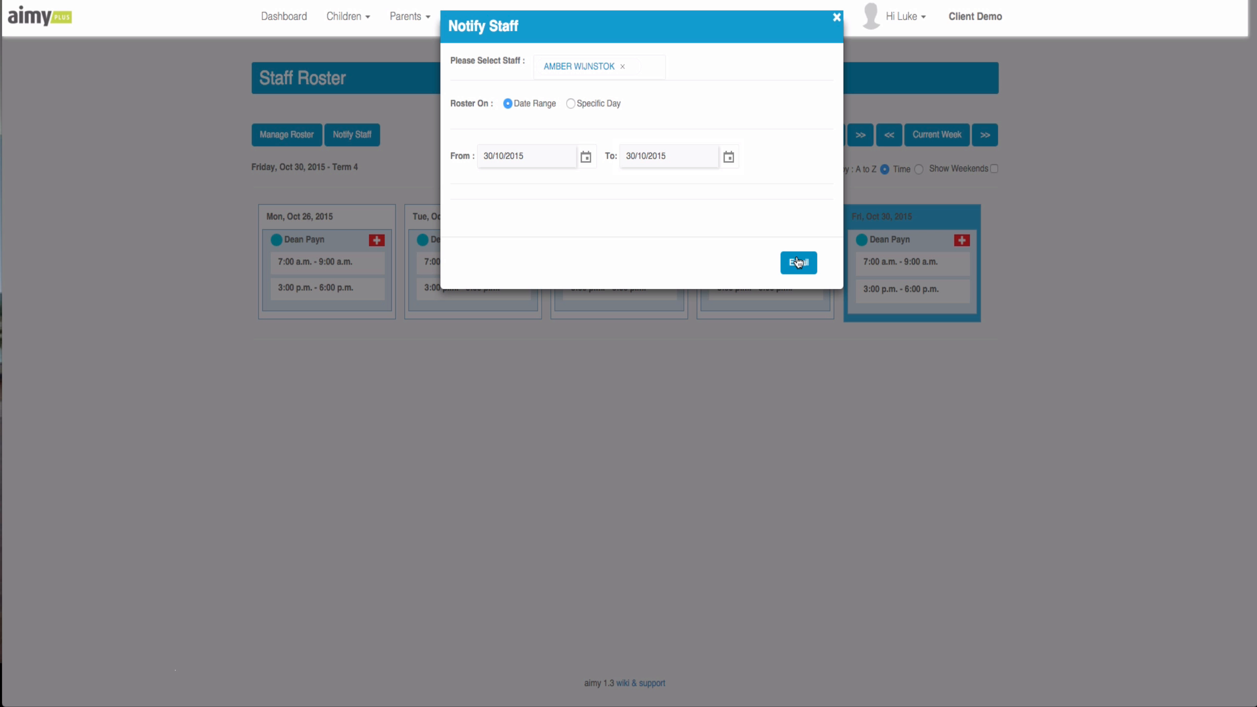
left_click(837, 18)
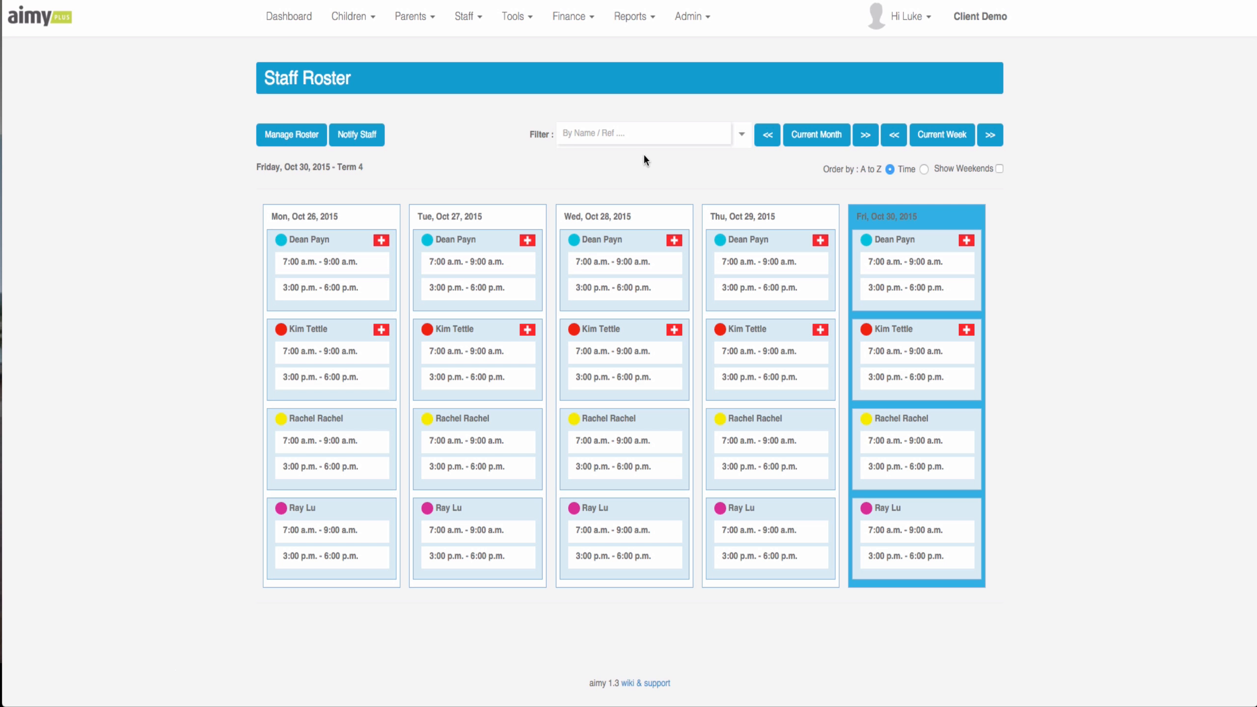
mouse_move(470, 32)
- Bring up the Staff Timesheet summary for week of 26 Oct 2015: 100 hr rostered, 2 hr worked
left_click(467, 17)
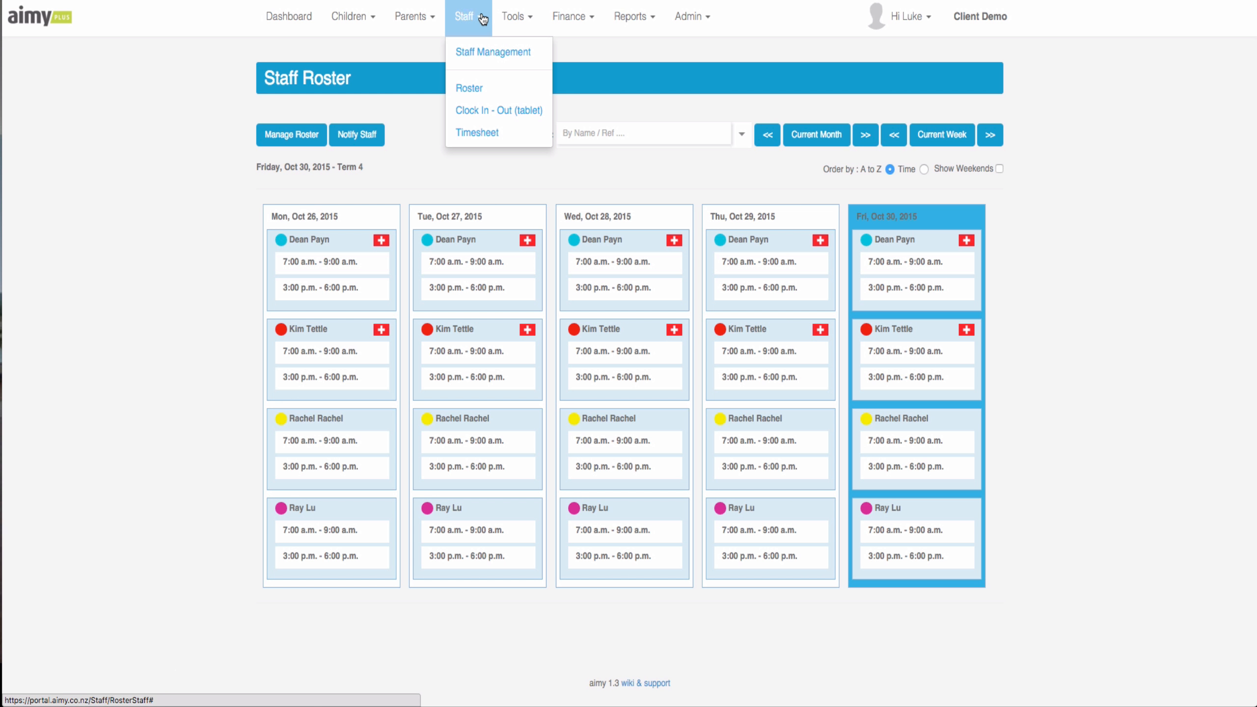
left_click(488, 143)
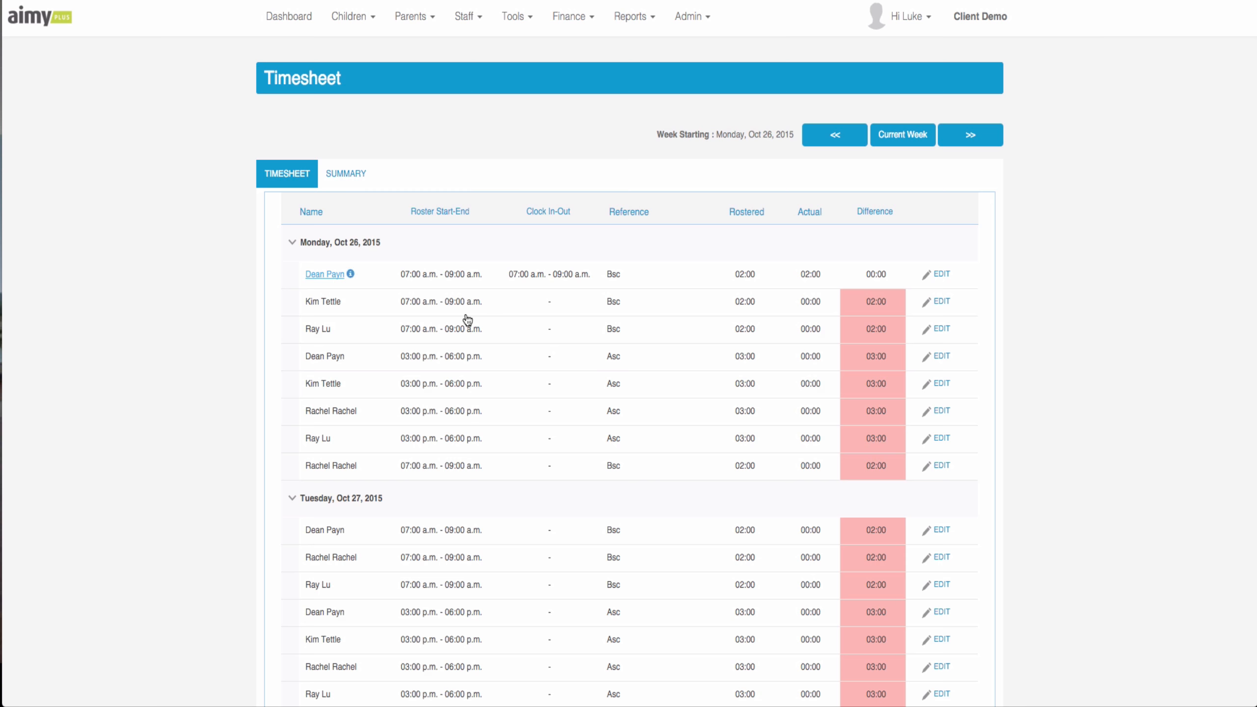
scroll(602, 420, "down", 7)
scroll(602, 420, "up", 8)
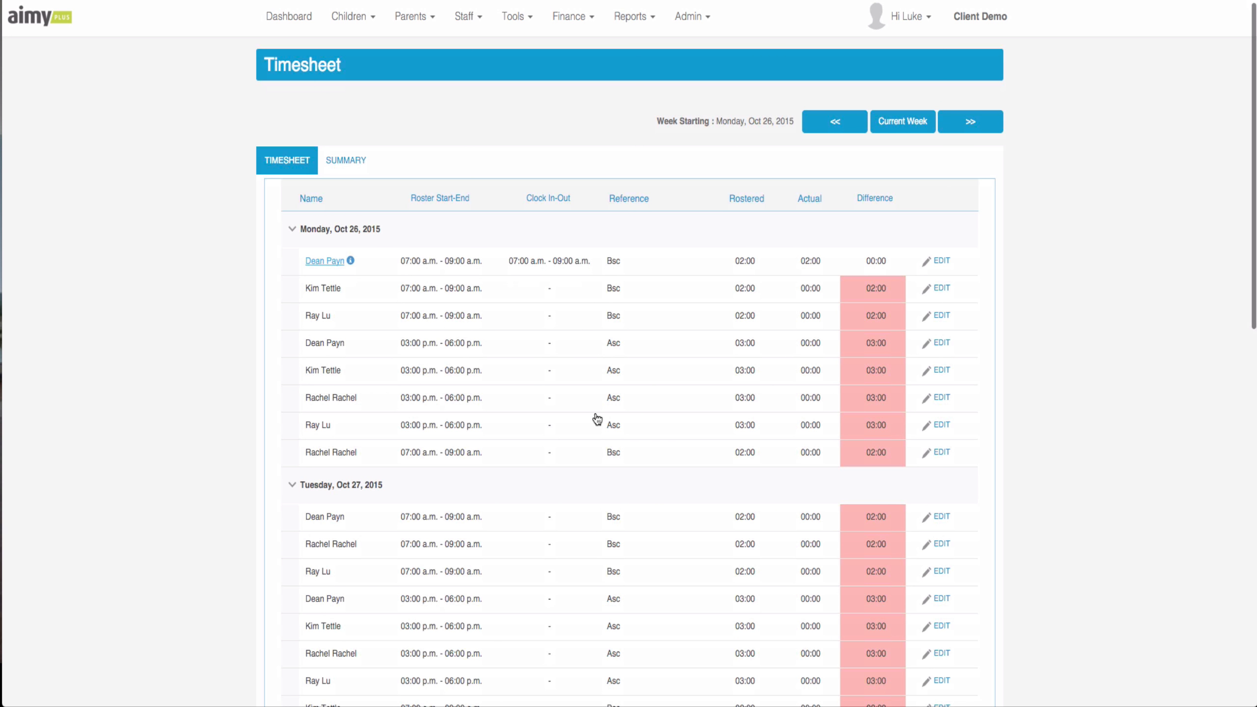
left_click(360, 171)
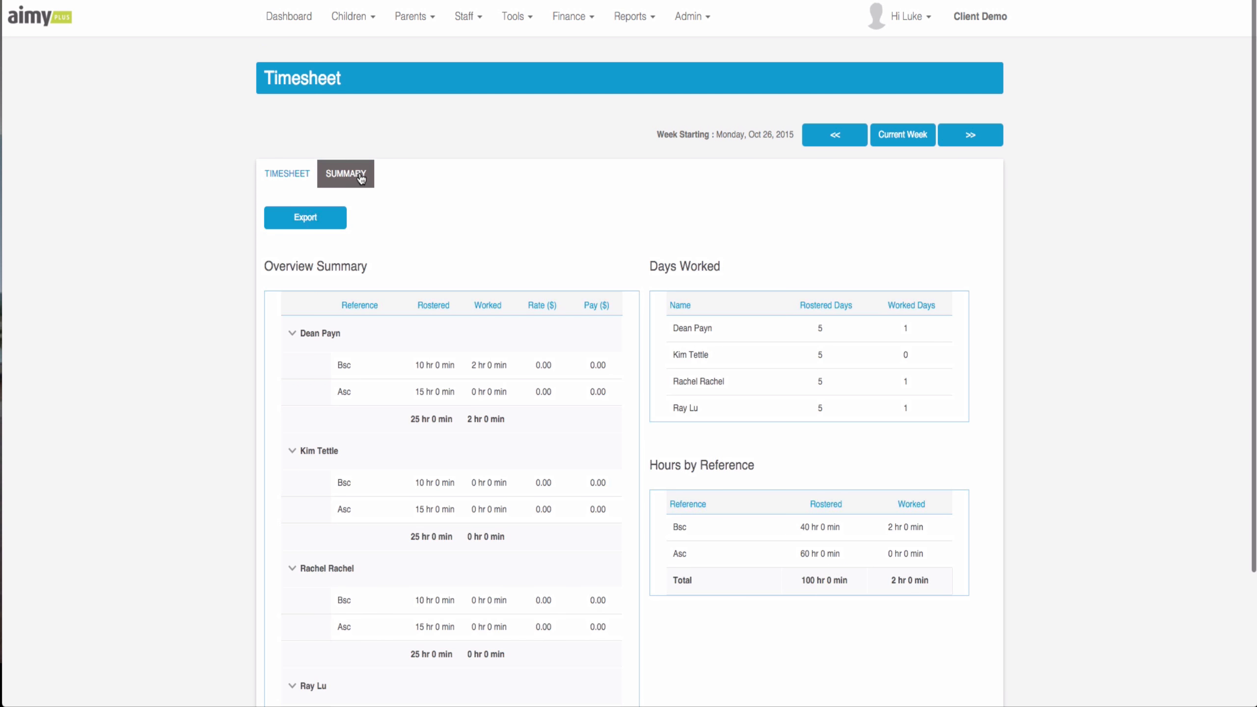
scroll(476, 334, "down", 3)
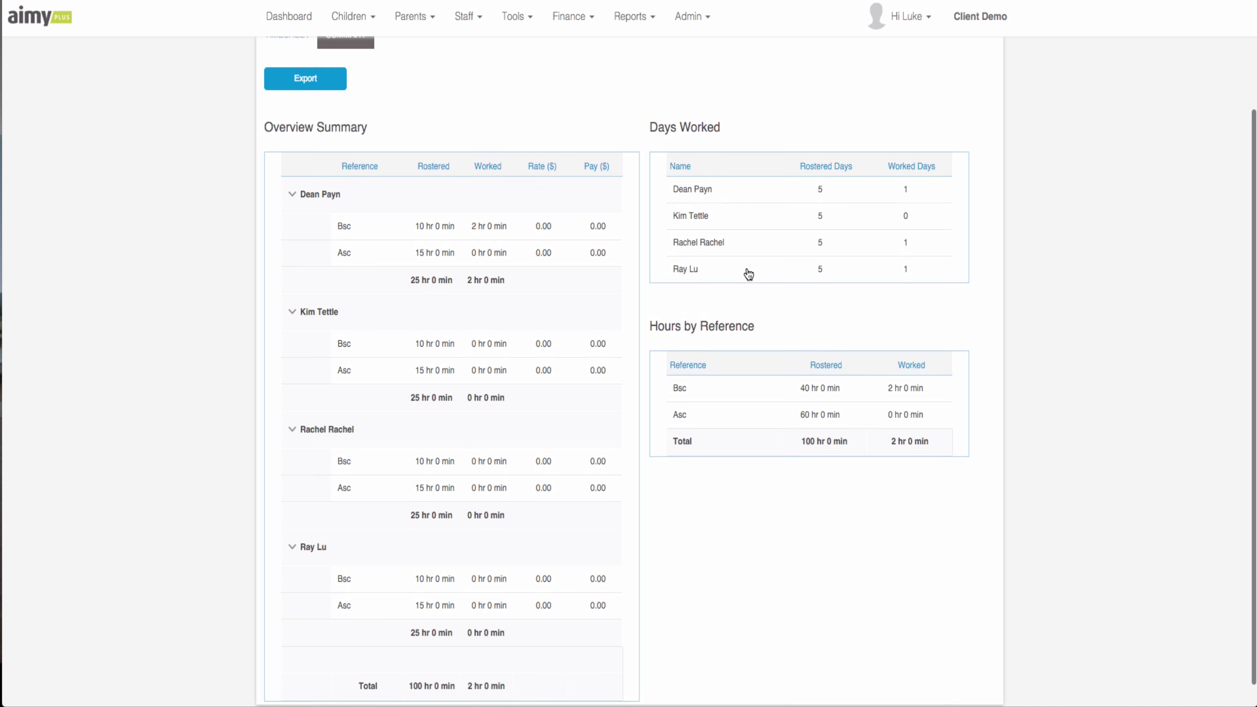
scroll(749, 276, "up", 2)
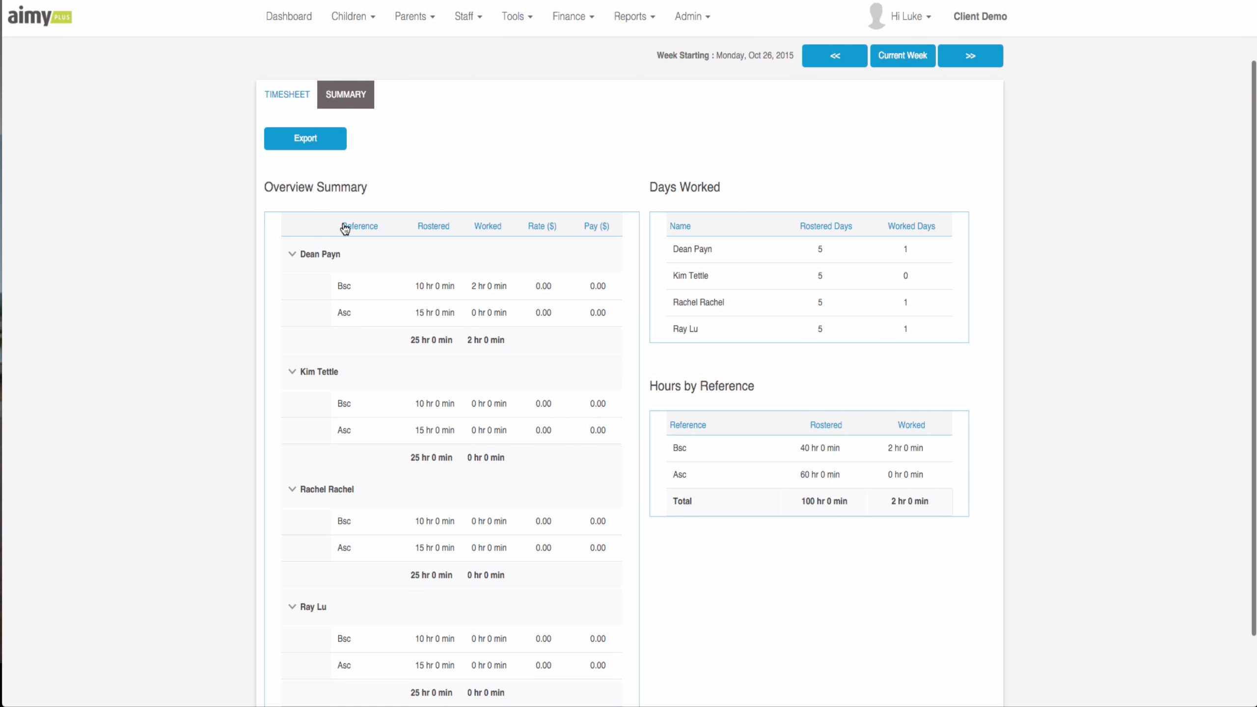
scroll(354, 228, "down", 2)
scroll(448, 198, "up", 3)
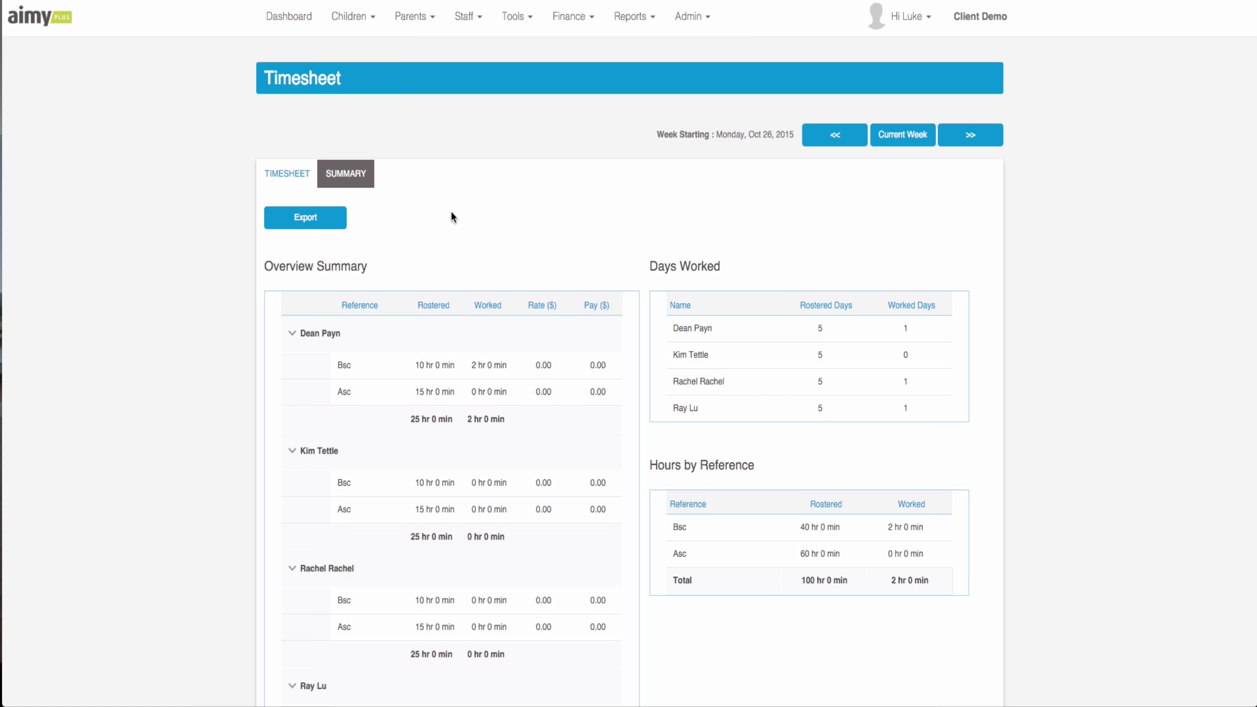